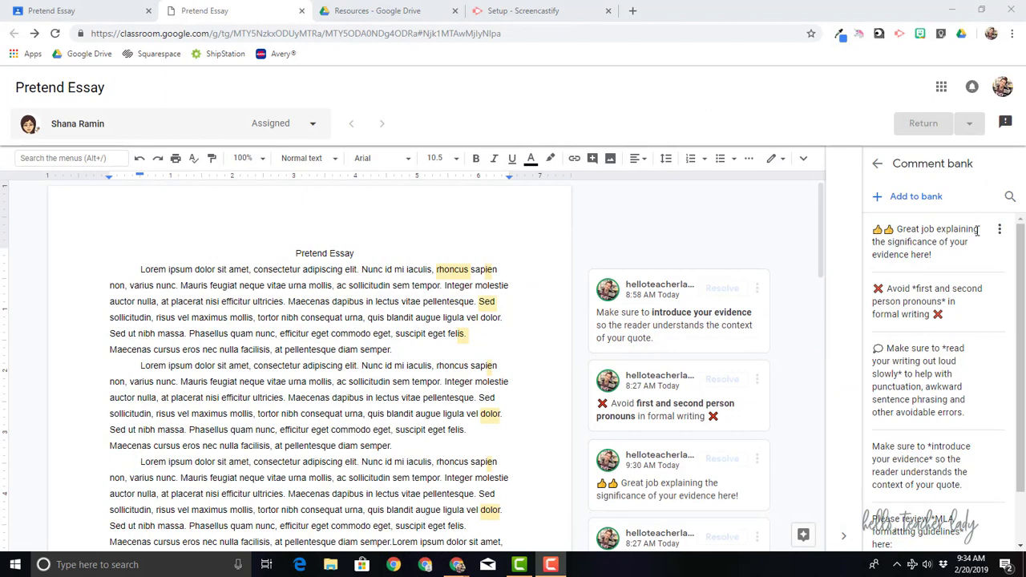
Scroll through the essay and review its pronouns and MLA formatting guidelines comments.
scroll(970, 259, "down", 1)
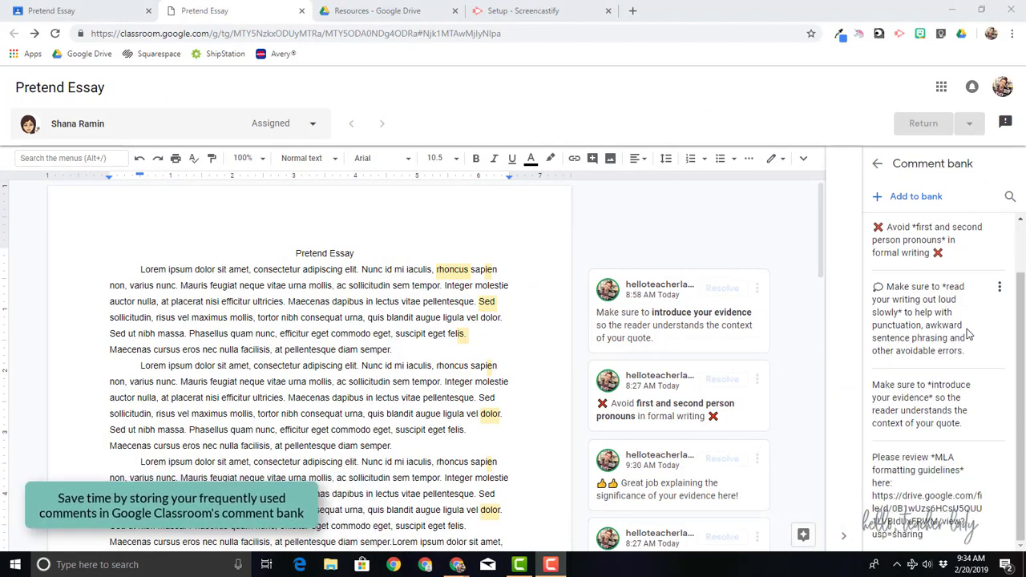
scroll(969, 333, "up", 1)
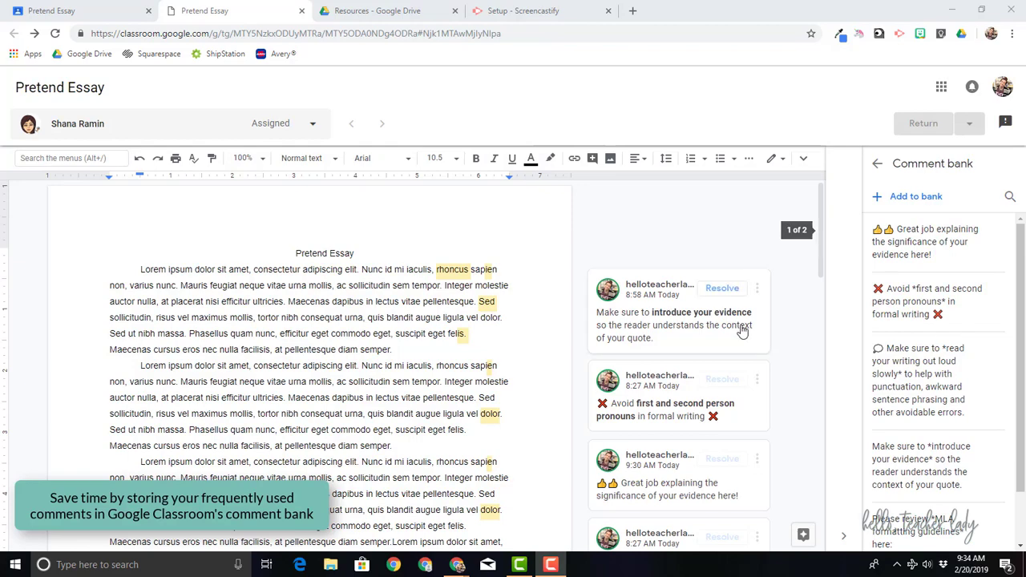
scroll(636, 317, "down", 3)
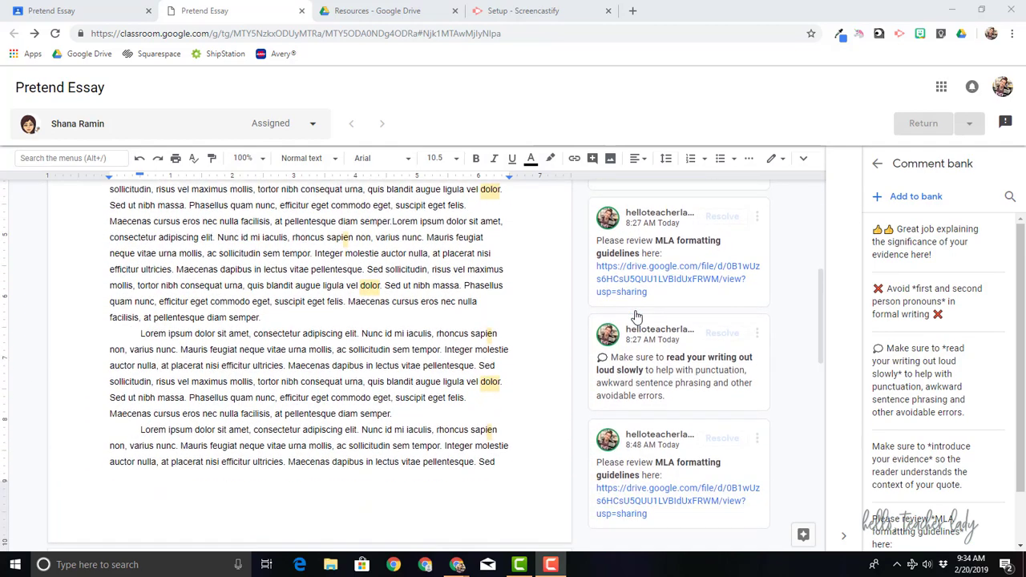
scroll(635, 319, "up", 4)
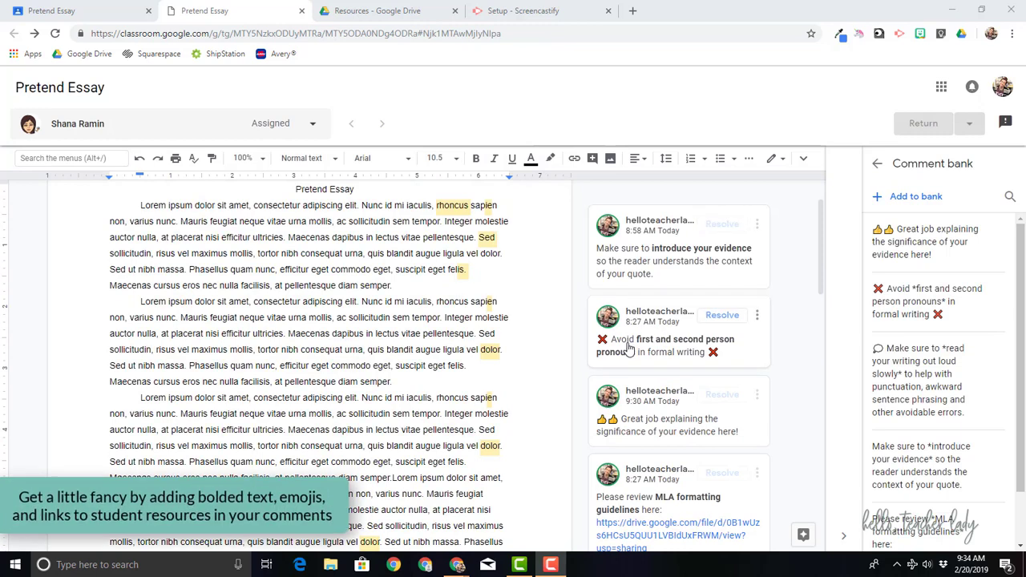
left_click(658, 356)
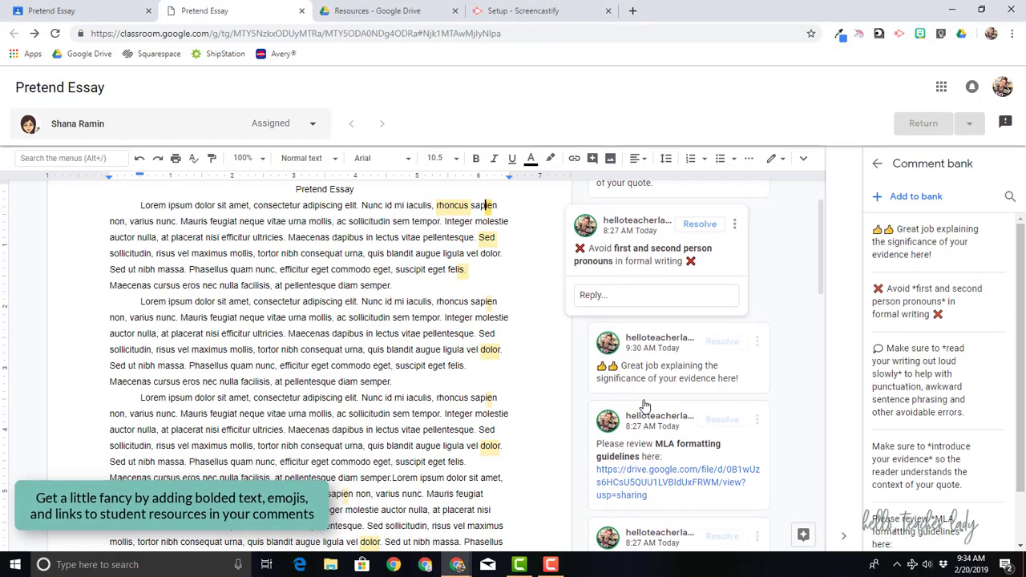
left_click(629, 443)
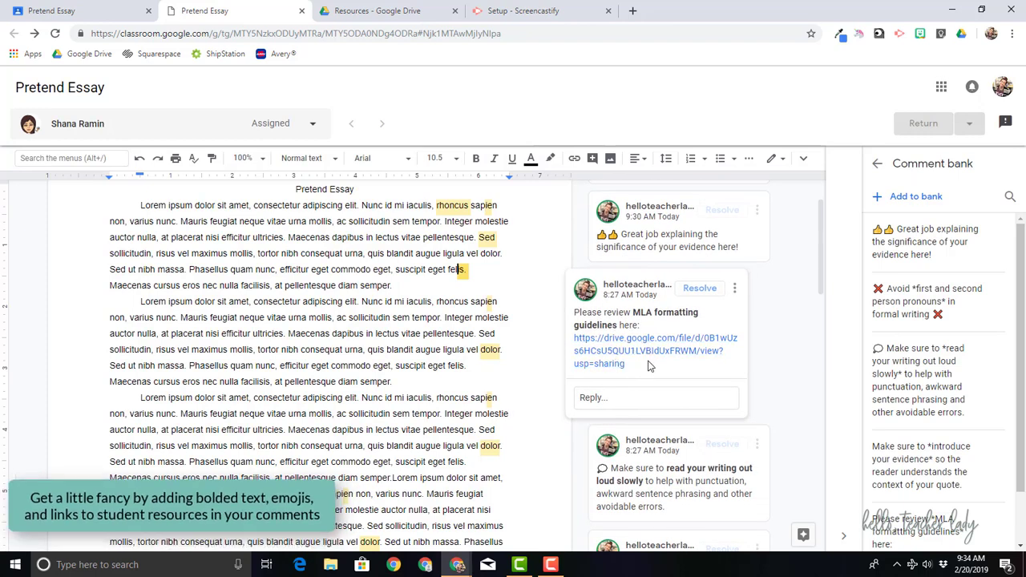
left_click(259, 443)
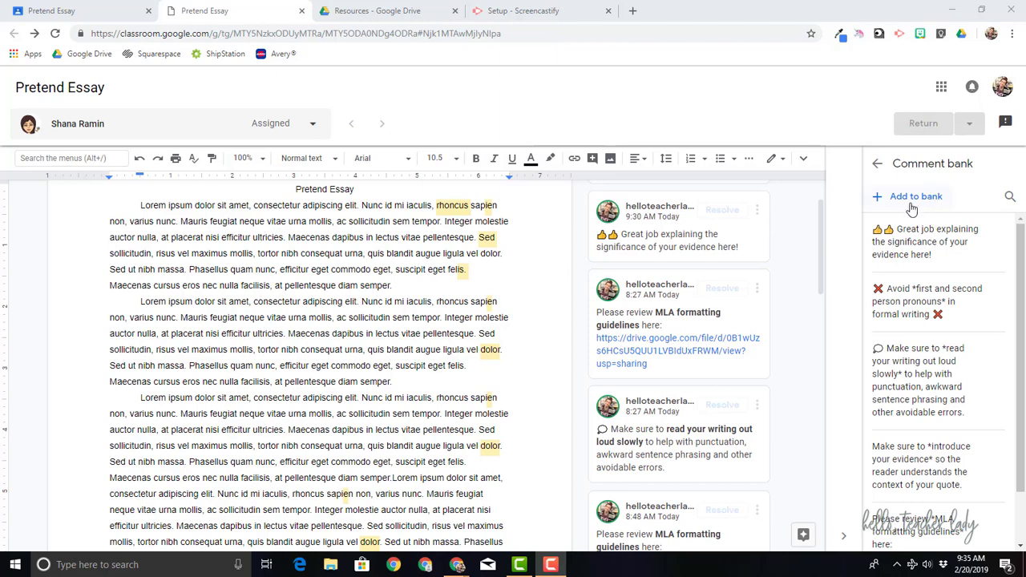
Return to the student work page and open the student's submission for grading.
left_click(60, 10)
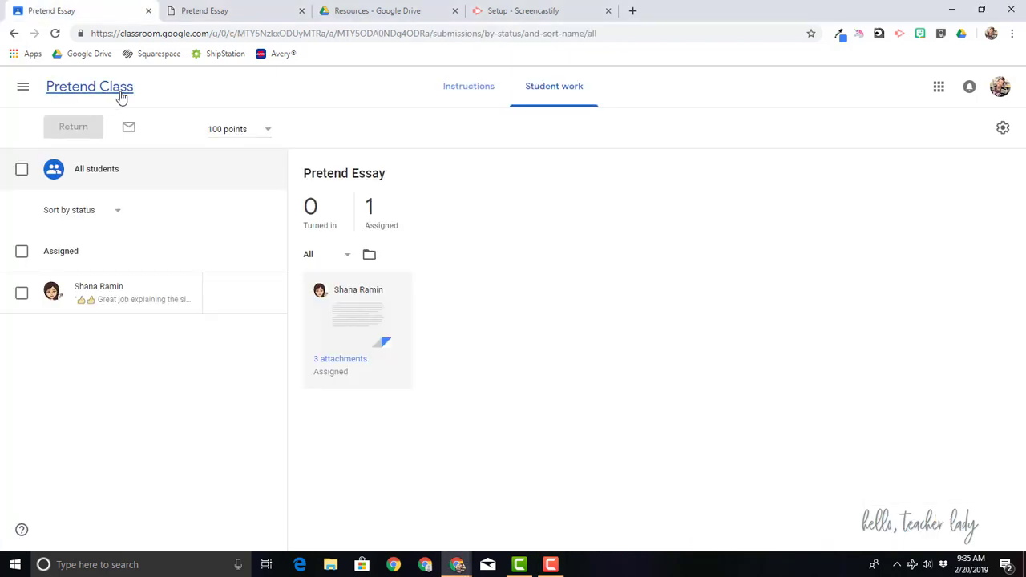
left_click(366, 319)
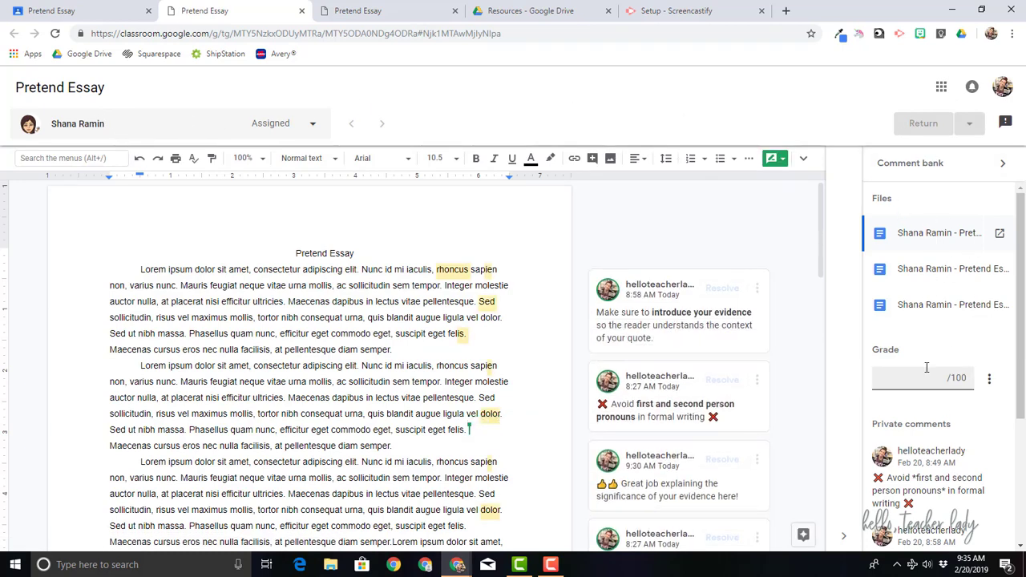
scroll(935, 382, "down", 5)
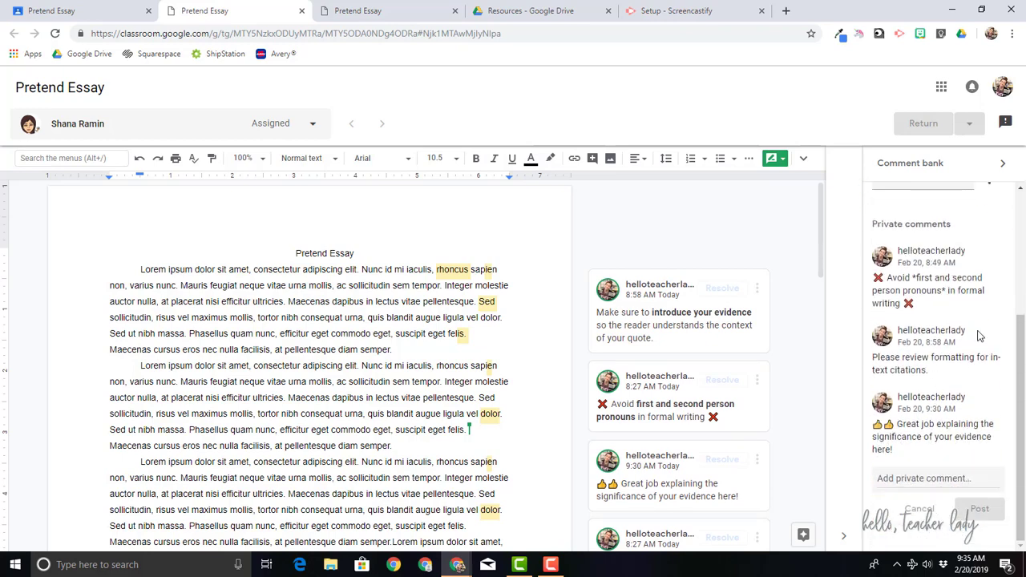
scroll(935, 374, "up", 3)
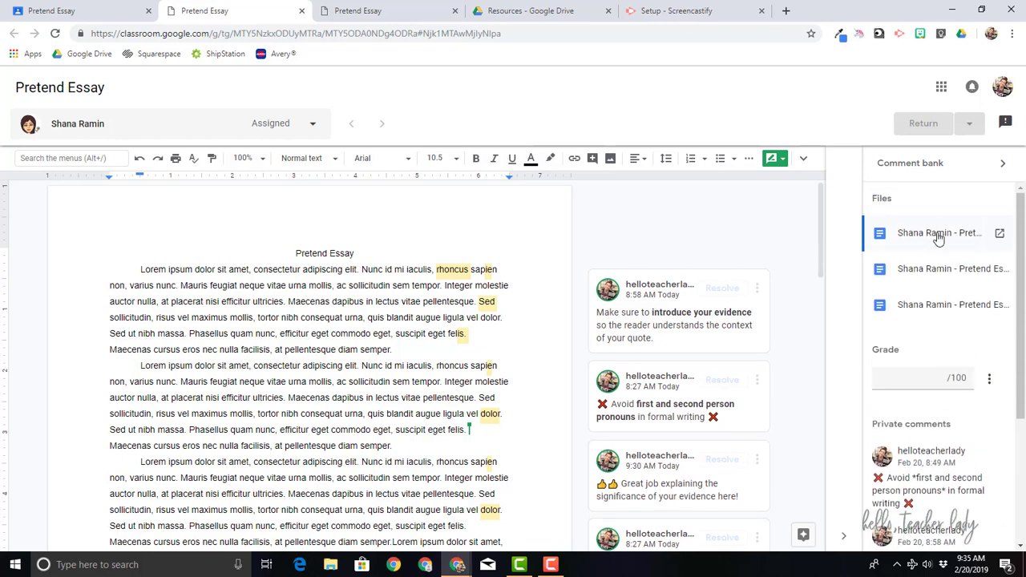
Open the comment bank and scroll through its five saved comments.
left_click(947, 169)
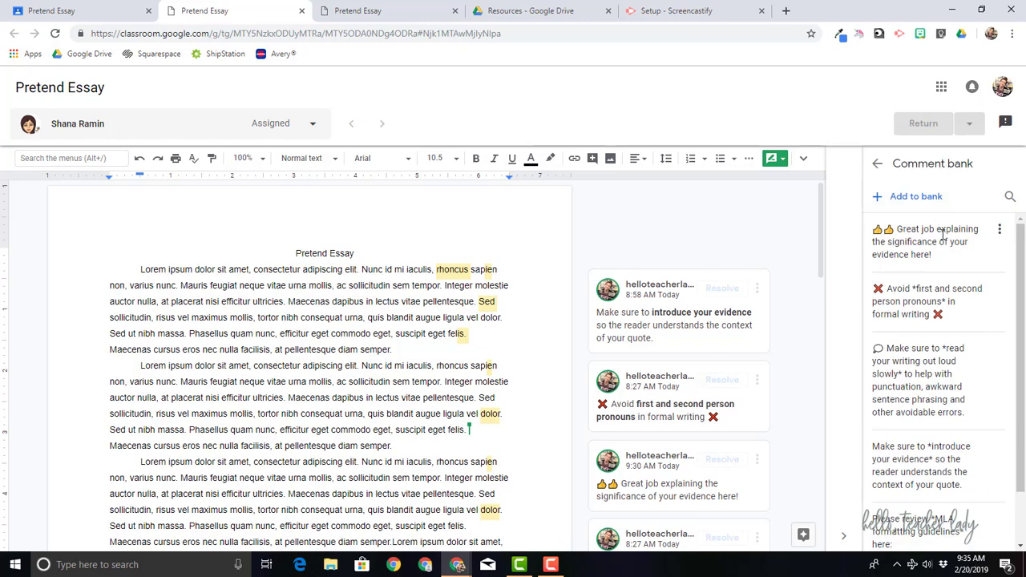
left_click_drag(1018, 239, 1020, 307)
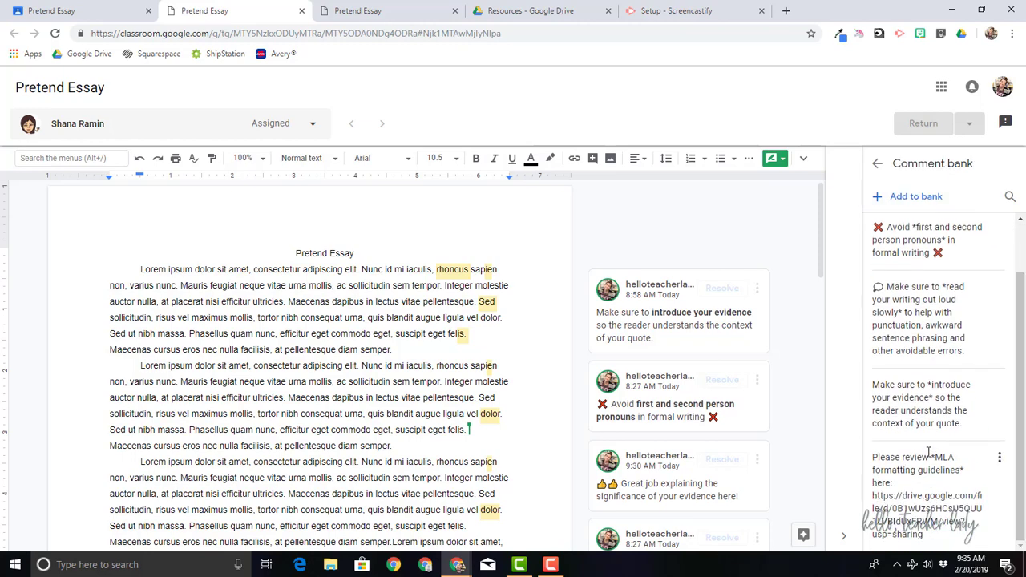
scroll(947, 279, "up", 1)
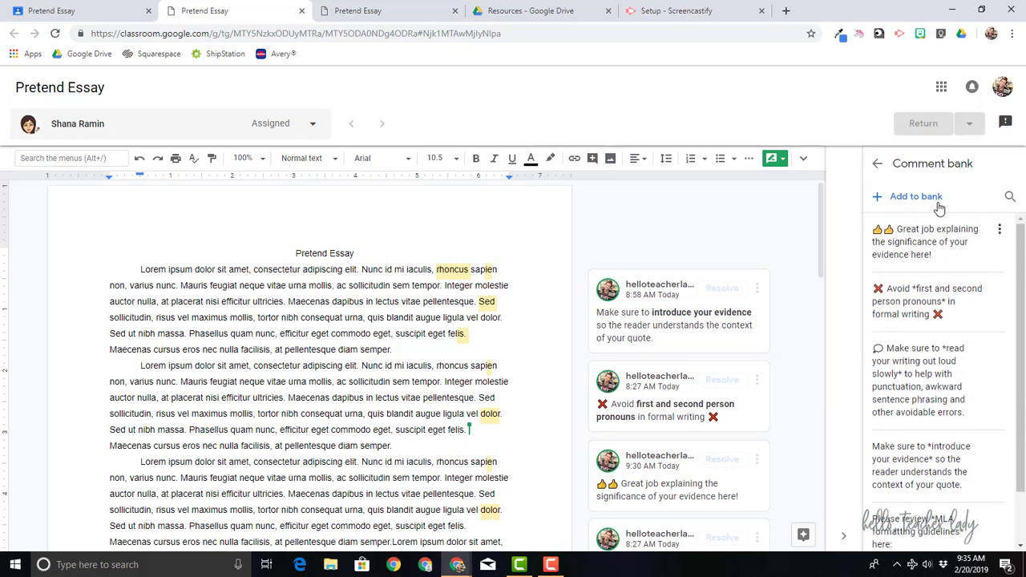
scroll(942, 255, "down", 1)
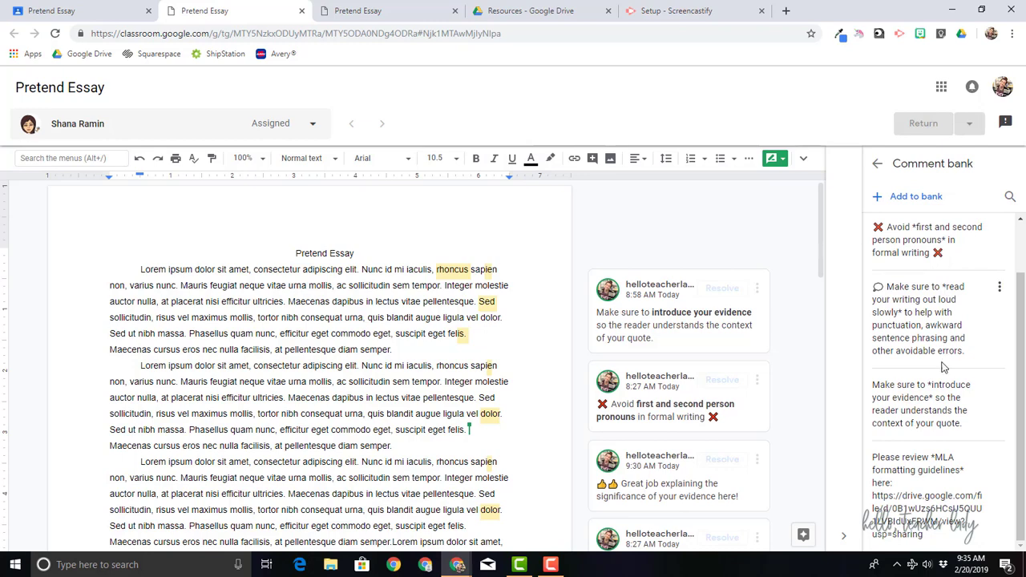
scroll(956, 269, "up", 1)
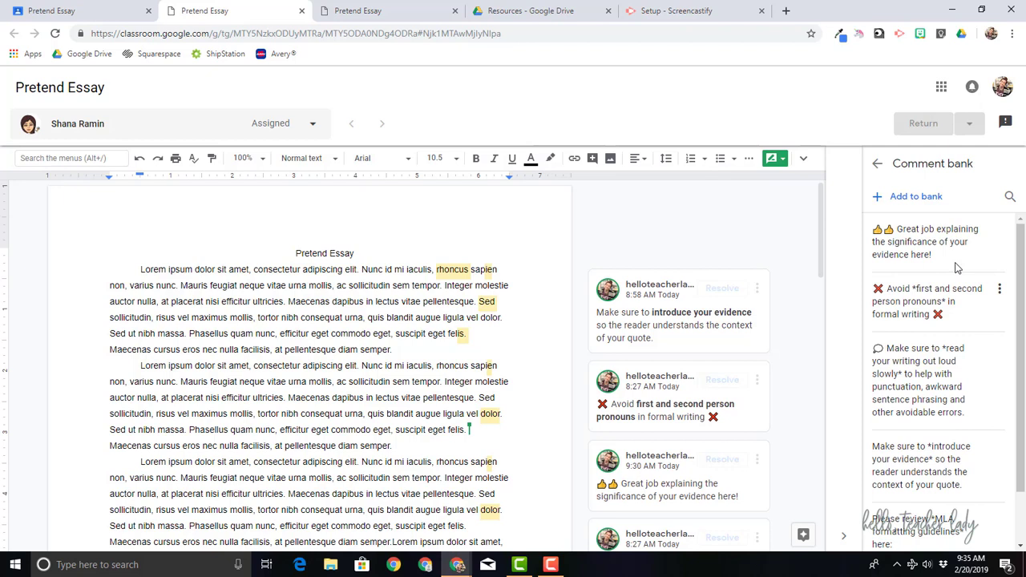
Save 'Please review formatting for in-text citations.' as a new comment-bank entry and check the bank.
left_click(919, 207)
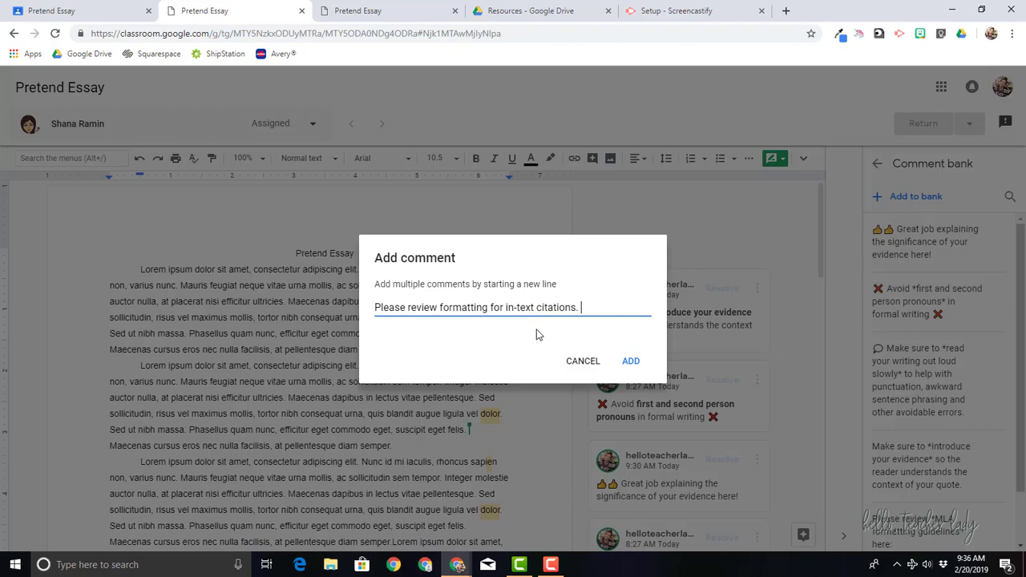
left_click(631, 362)
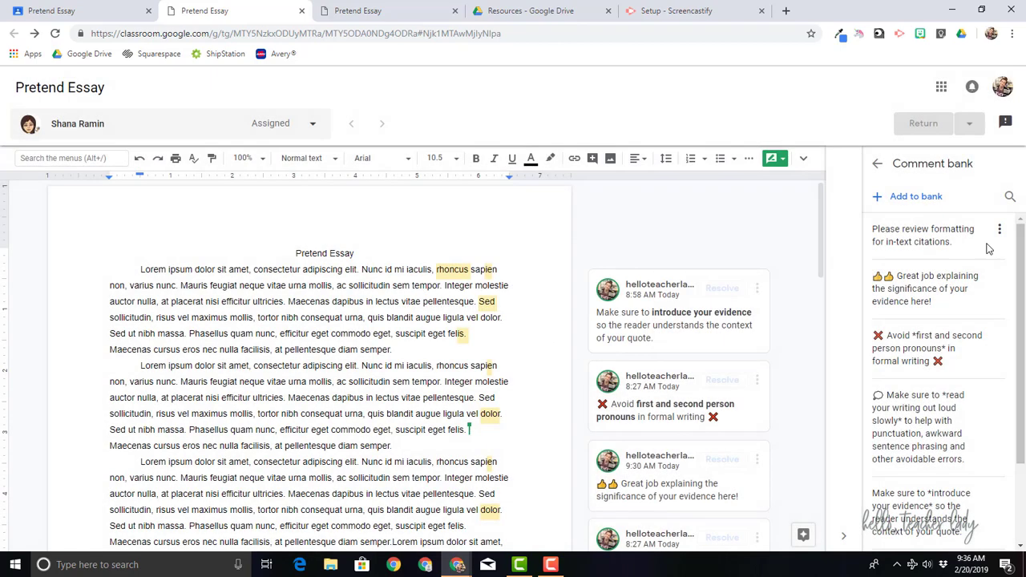
scroll(988, 248, "down", 3)
scroll(986, 250, "up", 3)
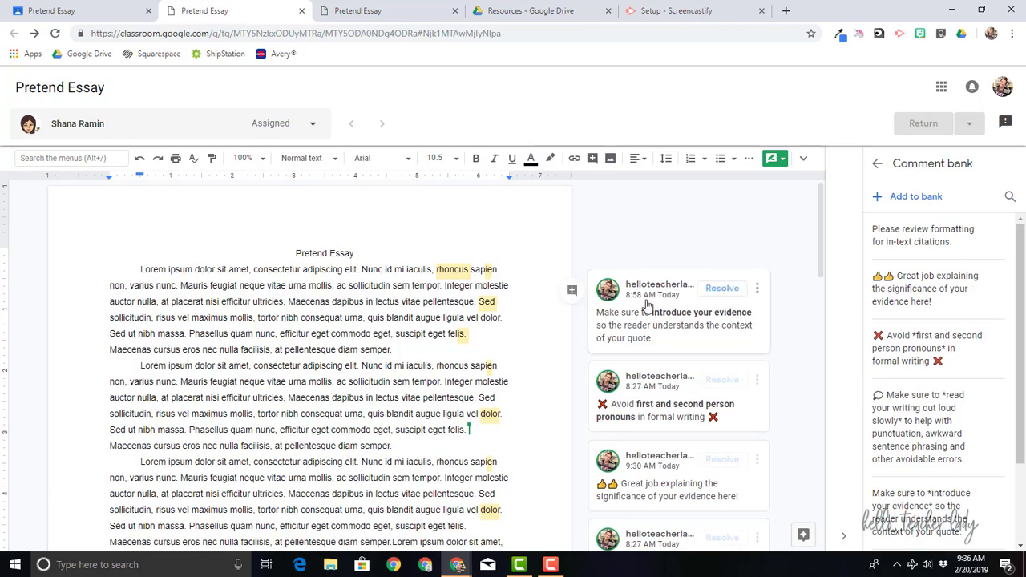
scroll(648, 304, "down", 10)
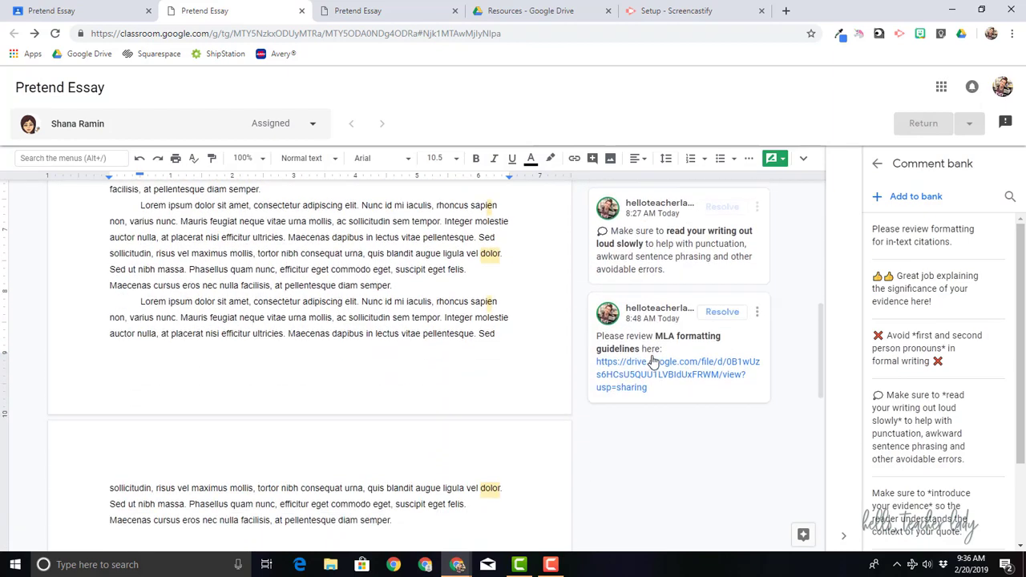
scroll(651, 356, "up", 5)
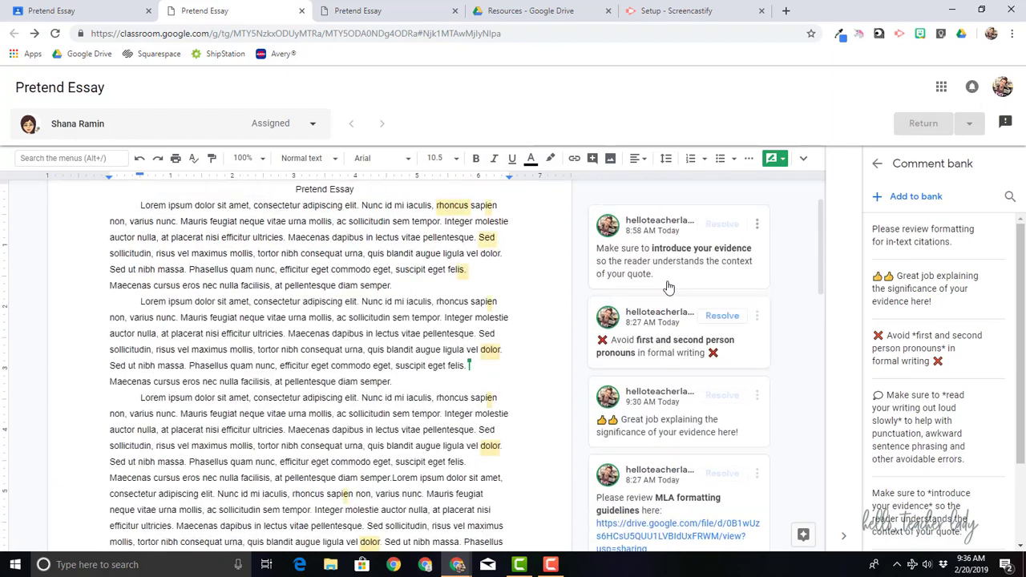
scroll(573, 261, "up", 1)
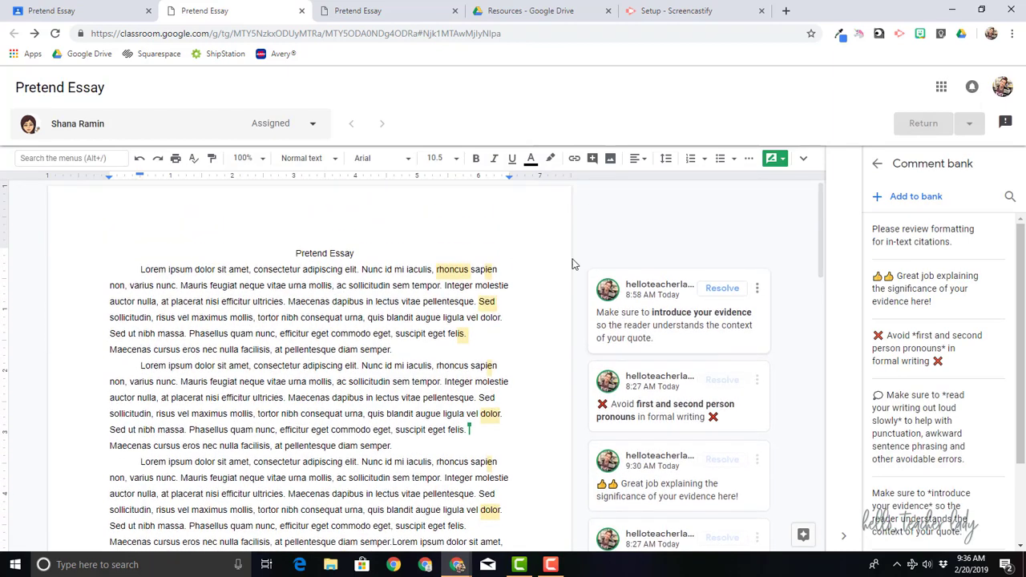
Attach the bank's pronoun-avoidance comment to the word Nunc using #.
double_click(370, 270)
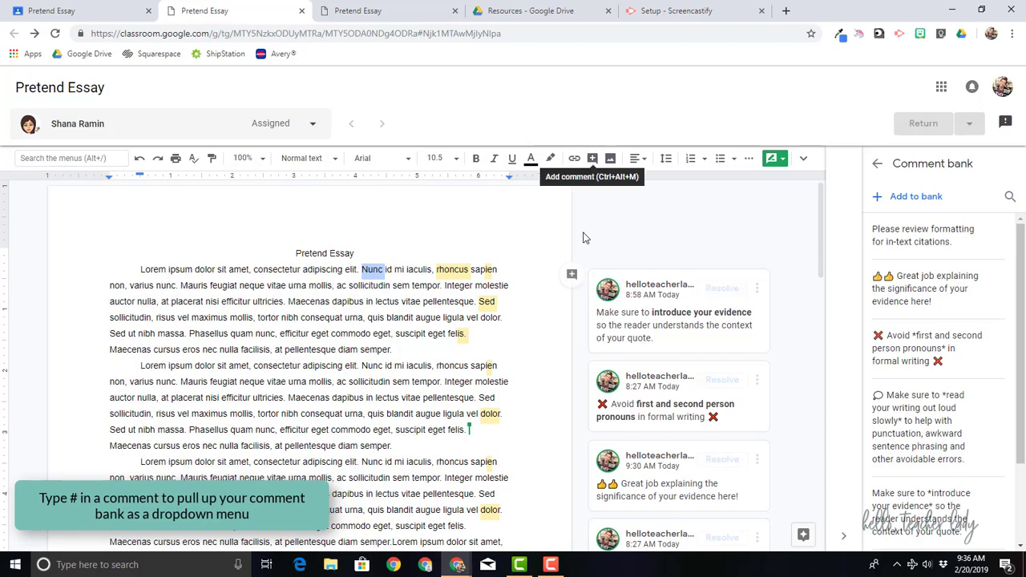
left_click(571, 275)
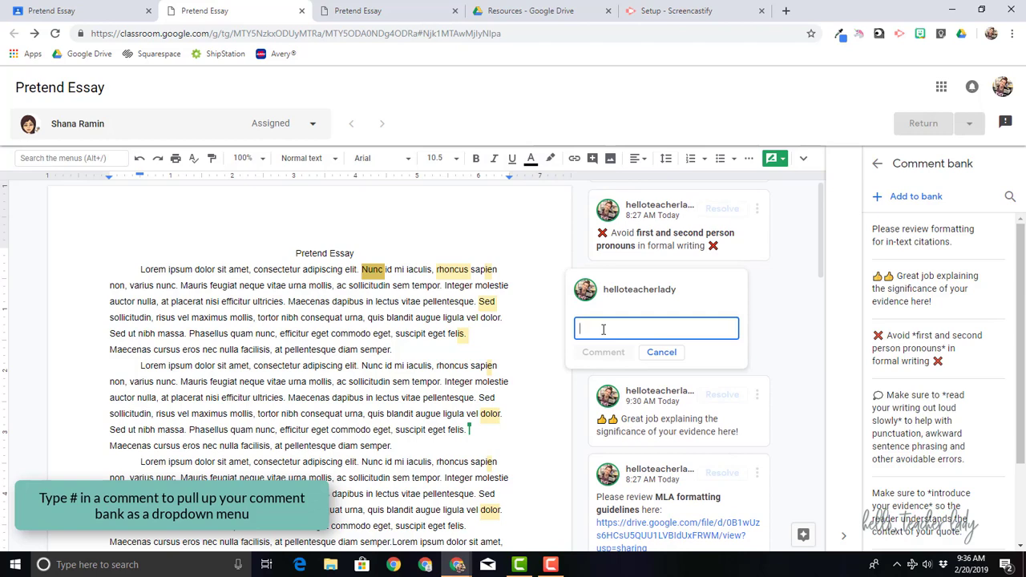
type("#")
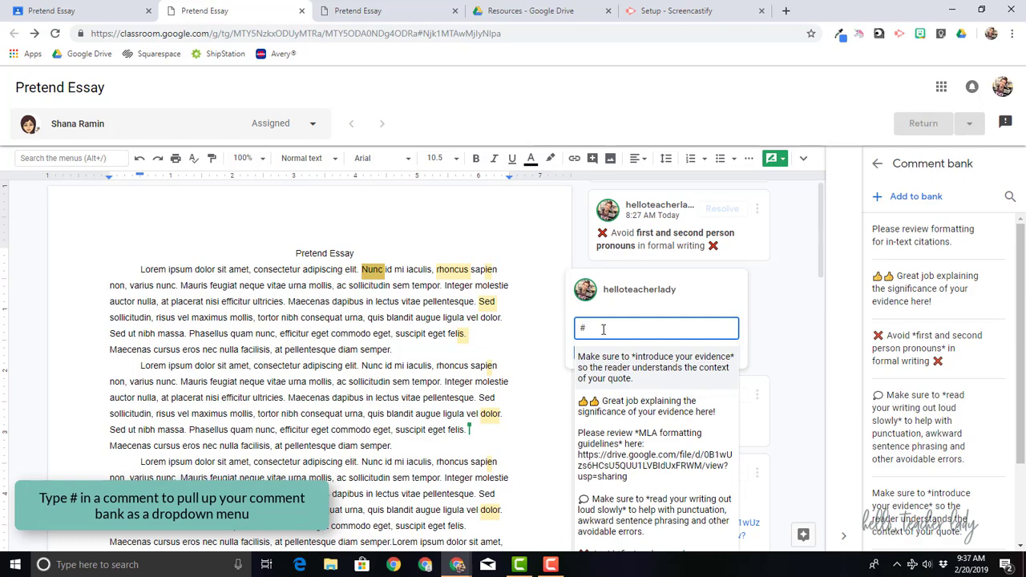
key("BackSpace")
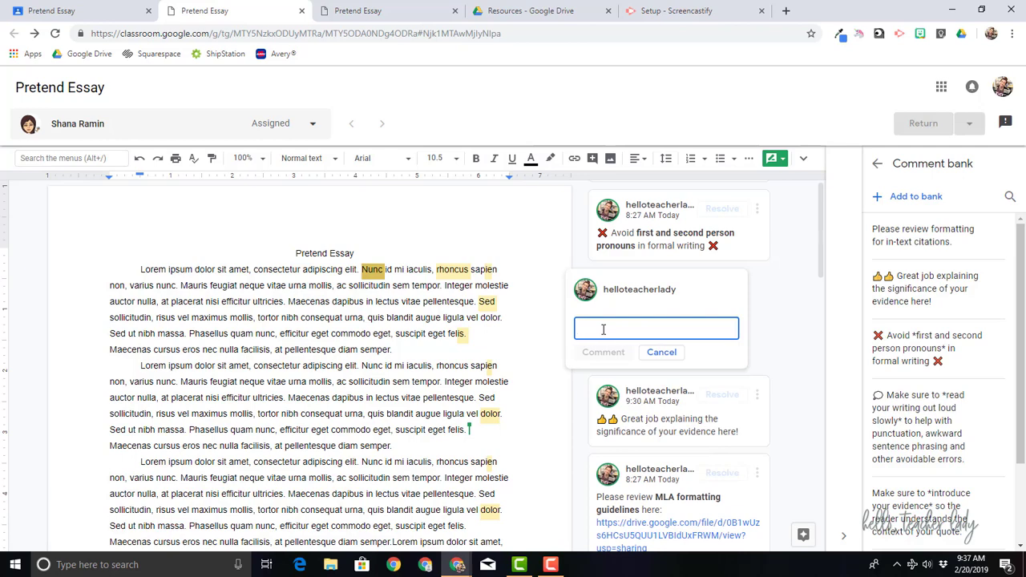
type("#")
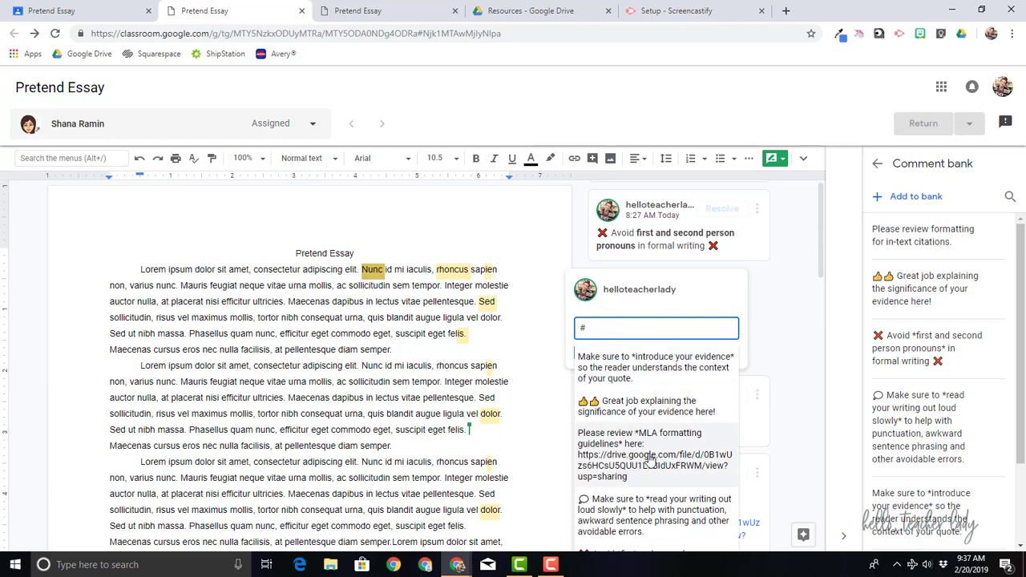
scroll(651, 460, "down", 3)
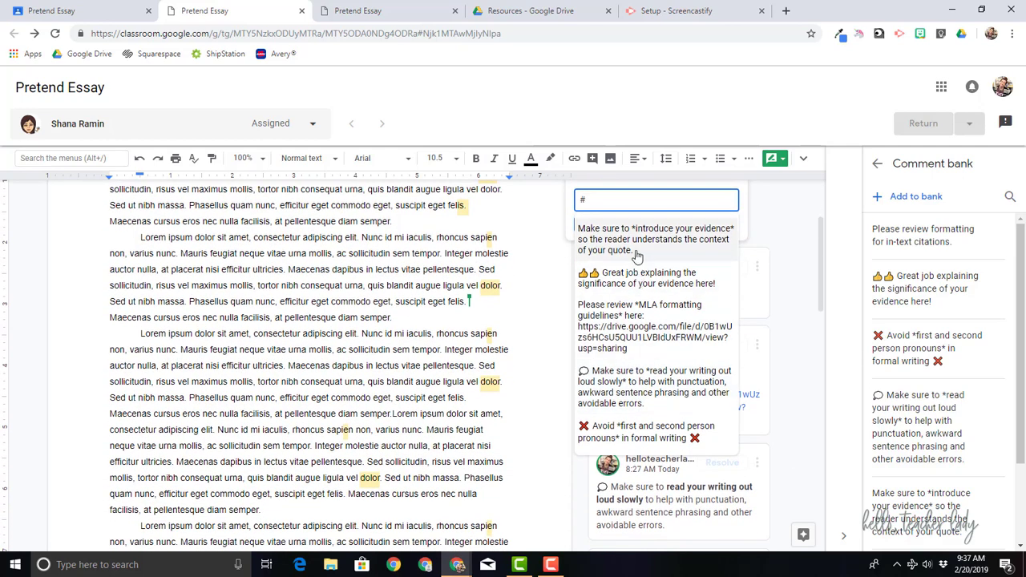
left_click(629, 431)
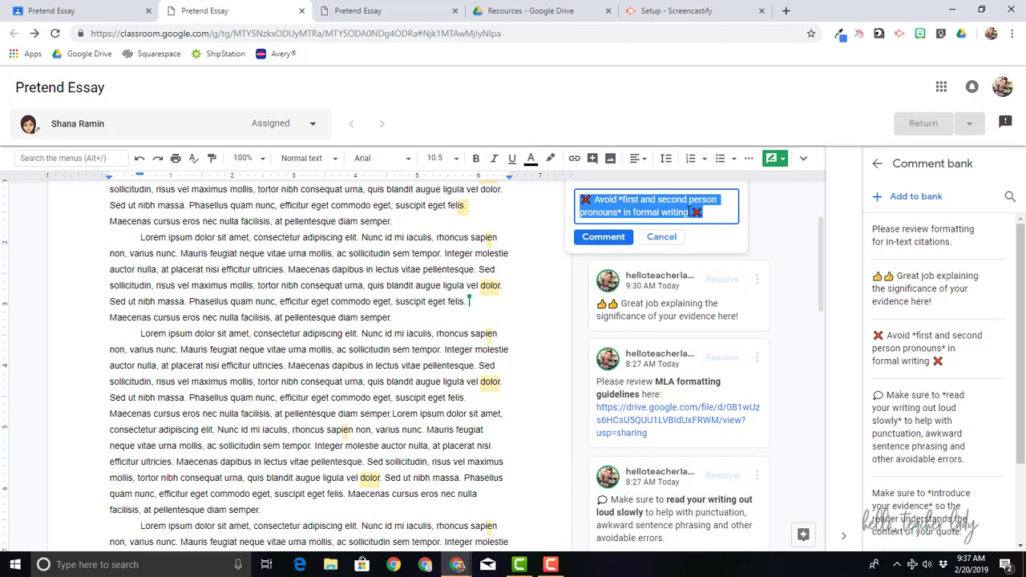
left_click(644, 212)
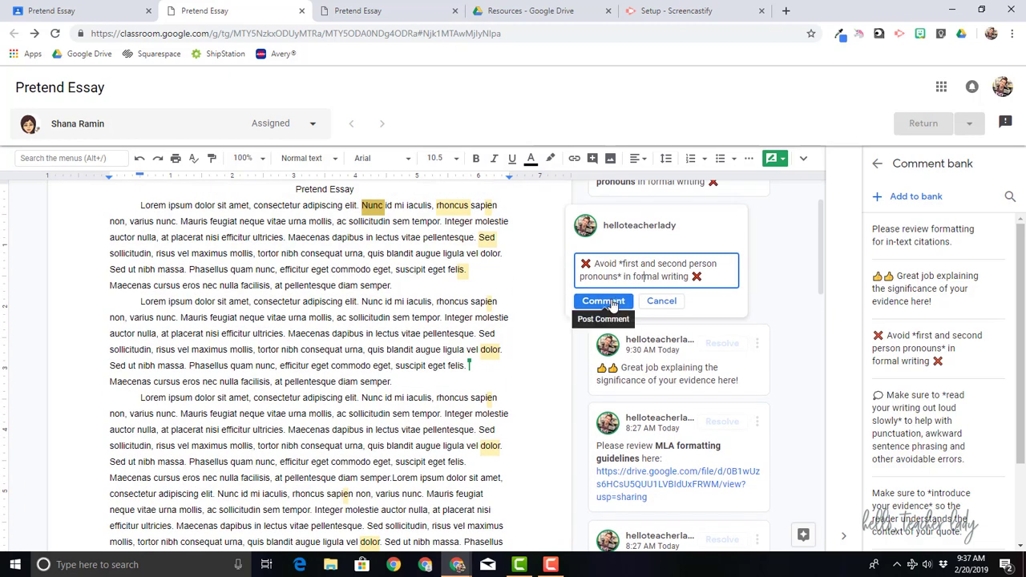
left_click(610, 301)
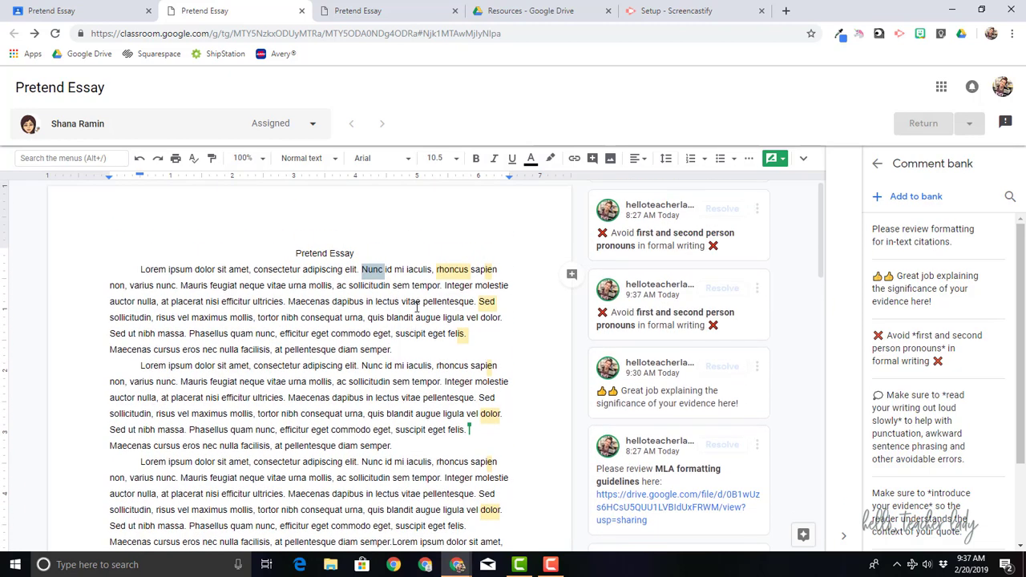
Attach the bank's evidence-praise comment to the word vitae, then close the comment bank.
double_click(412, 302)
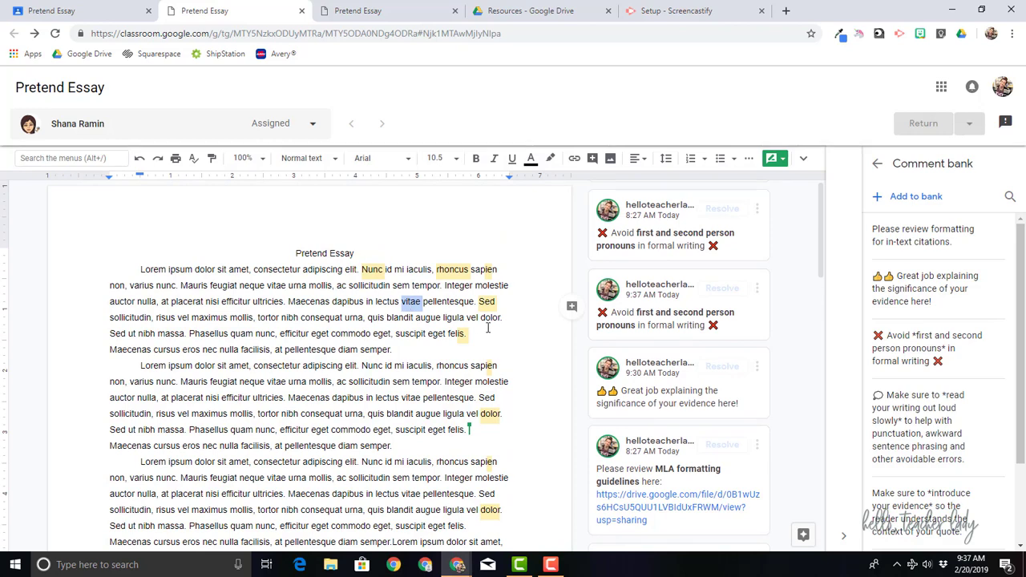
left_click(571, 309)
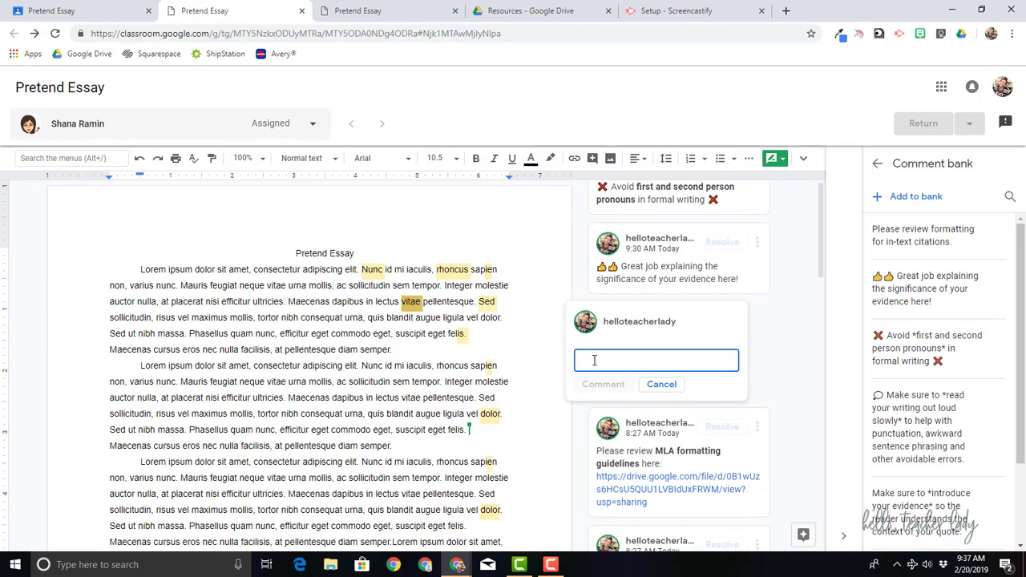
type("#")
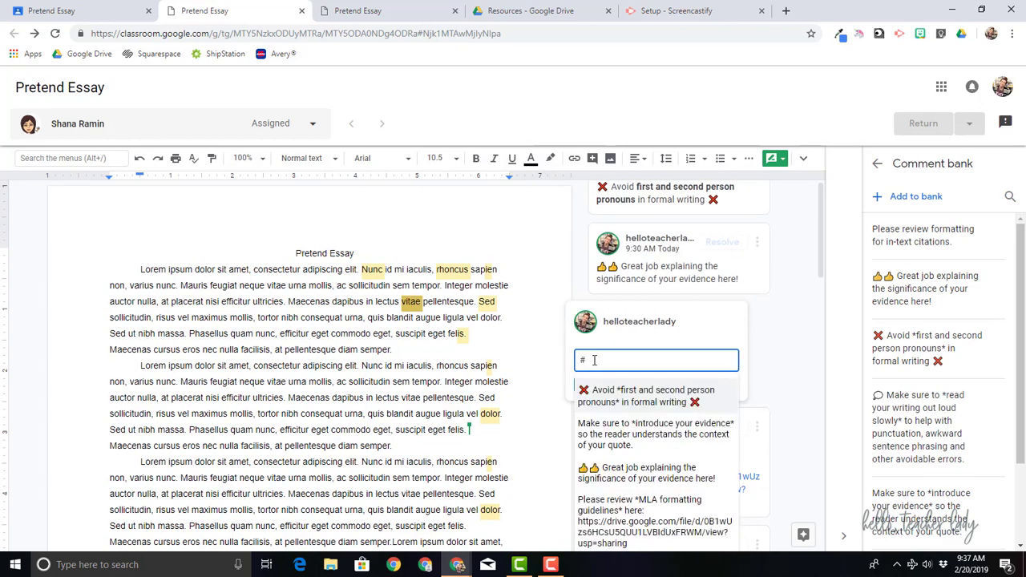
left_click(607, 472)
left_click(608, 397)
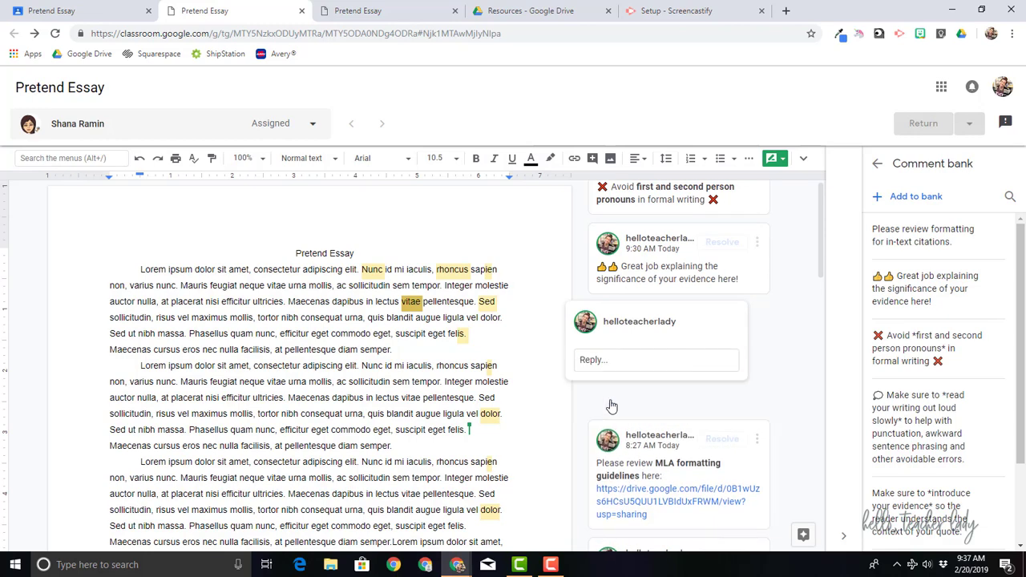
left_click(877, 162)
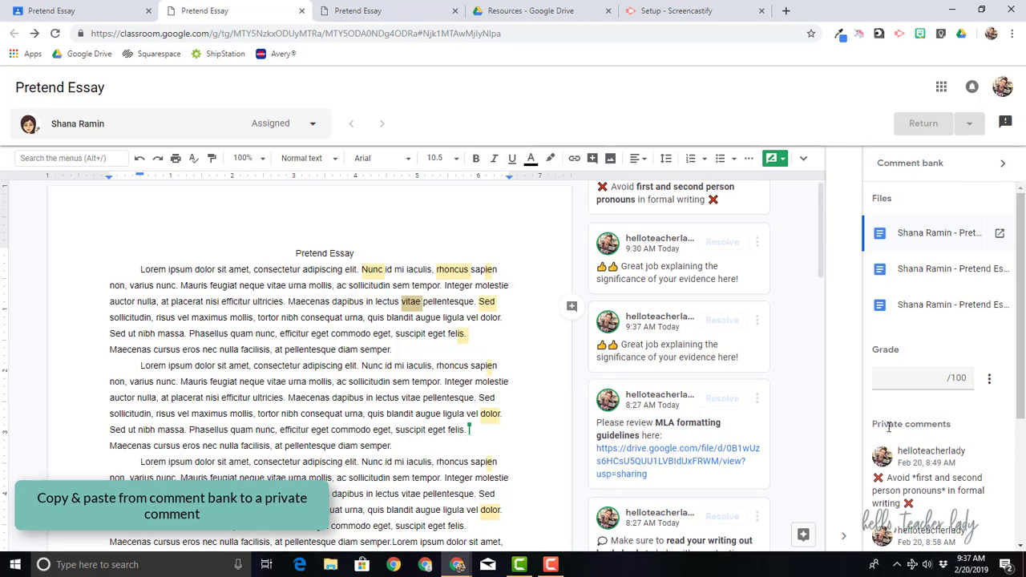
Copy the evidence-praise bank comment and post it as a private comment.
scroll(904, 424, "down", 3)
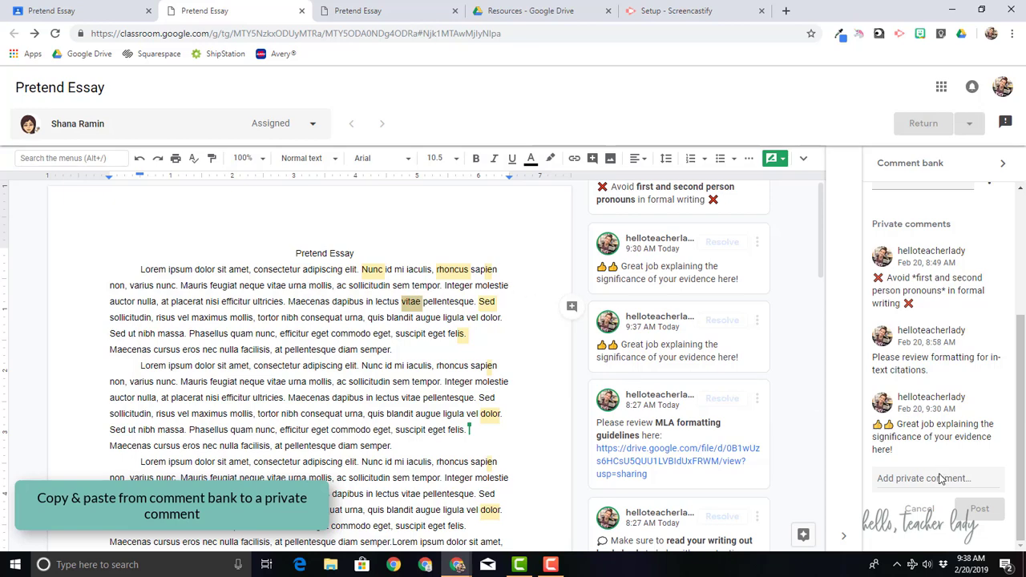
scroll(936, 439, "up", 5)
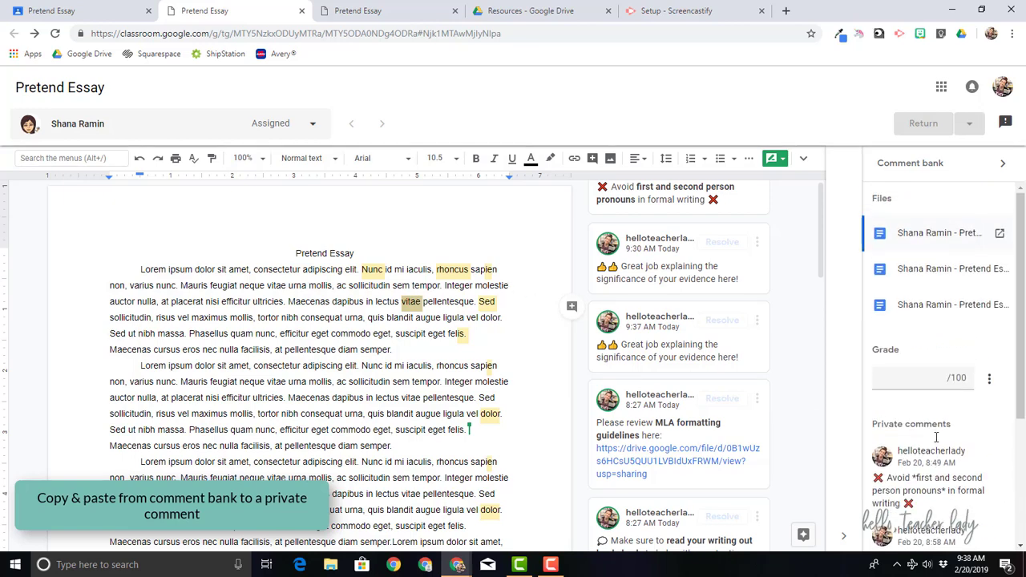
left_click(936, 168)
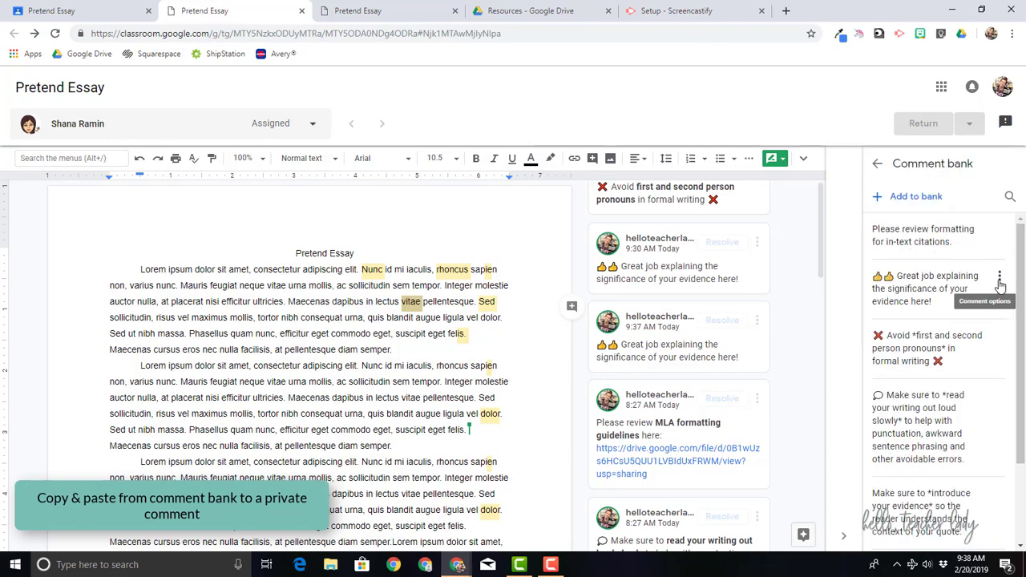
left_click(999, 280)
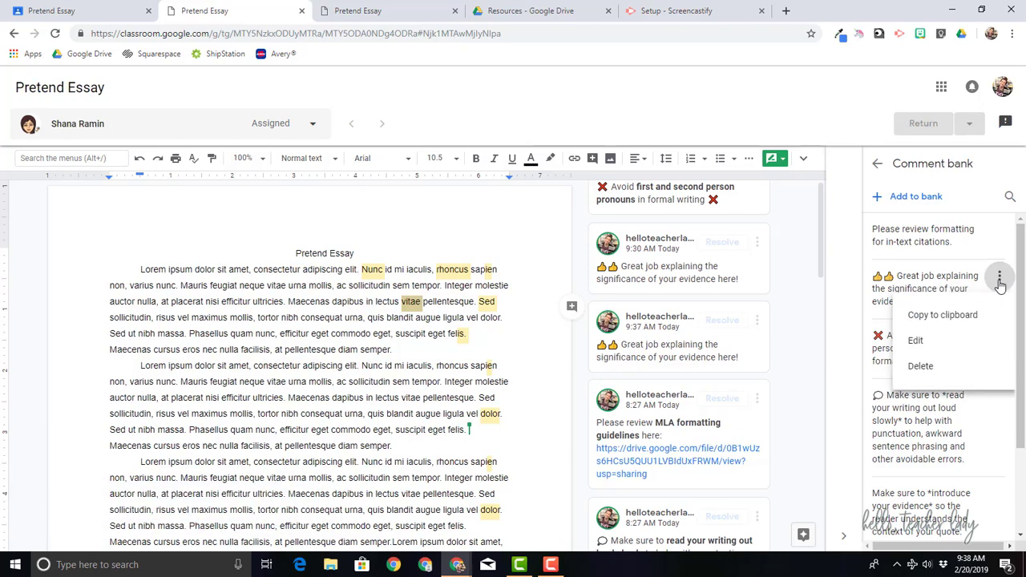
left_click(943, 315)
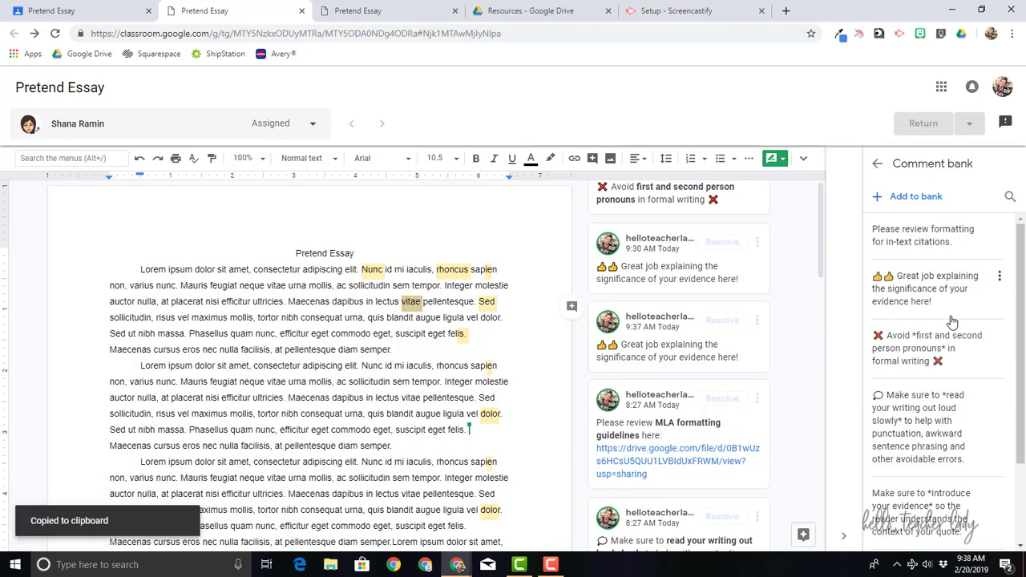
left_click(878, 164)
scroll(921, 348, "down", 3)
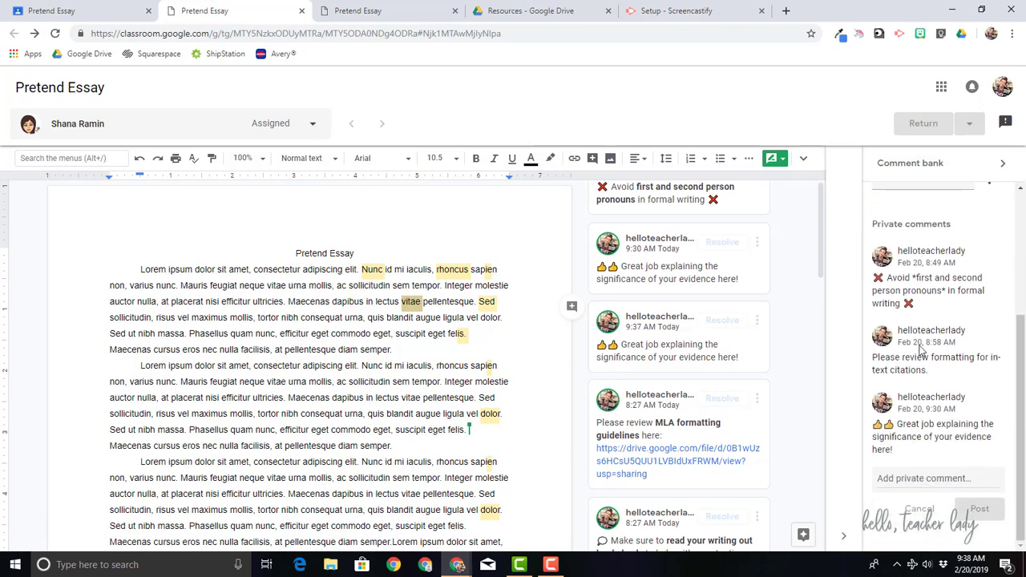
left_click(901, 481)
right_click(901, 485)
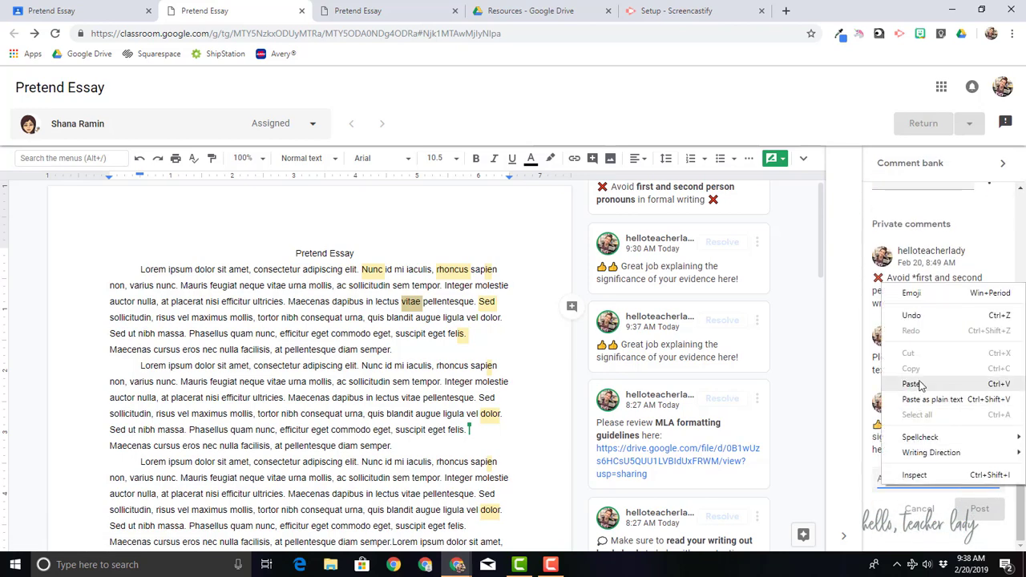
left_click(920, 383)
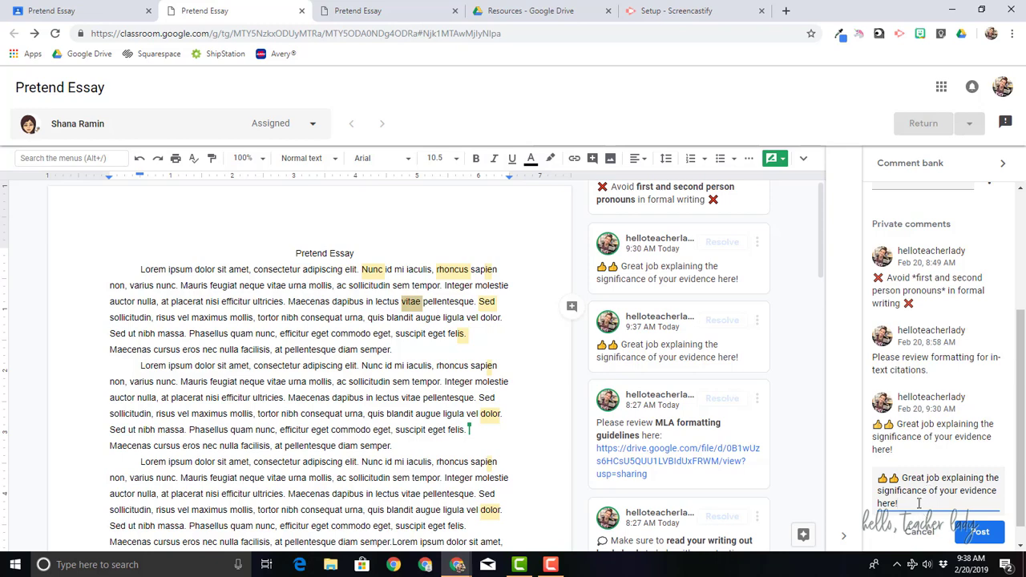
left_click(979, 532)
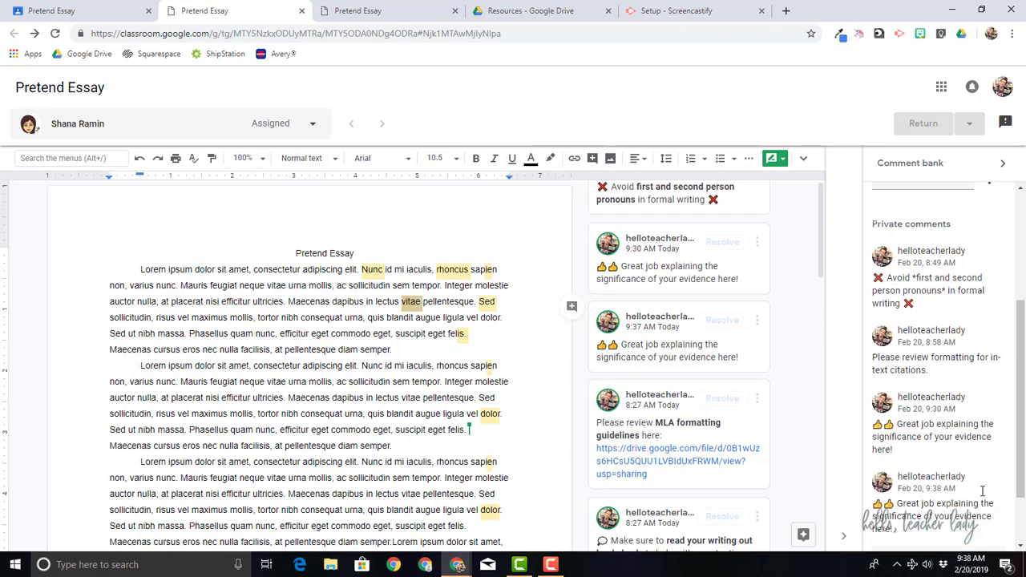
Attach the evidence-praise bank comment to the word Sed using #.
scroll(978, 439, "down", 1)
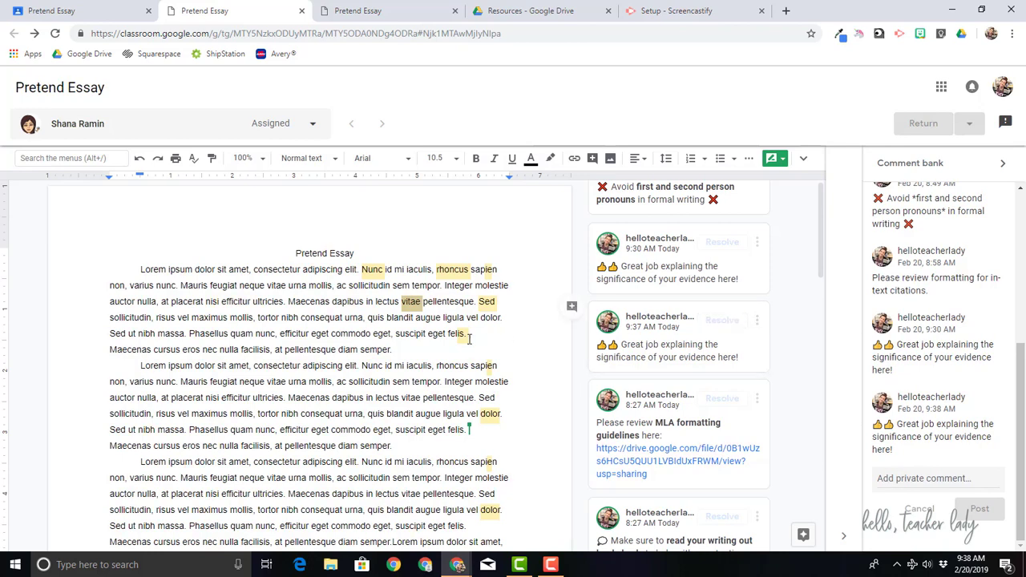
left_click(485, 309)
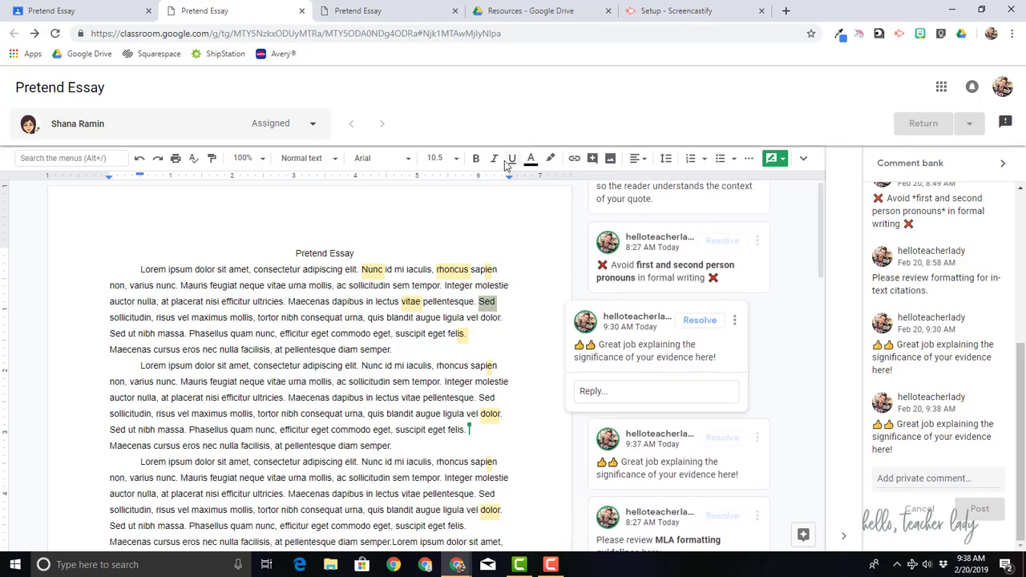
left_click(592, 158)
type("#")
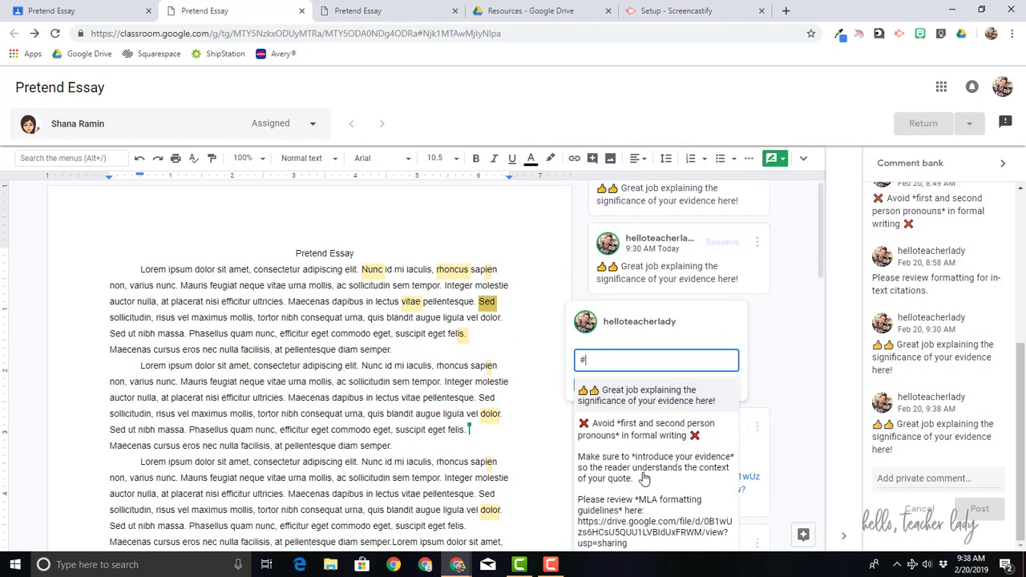
left_click(633, 395)
left_click(611, 399)
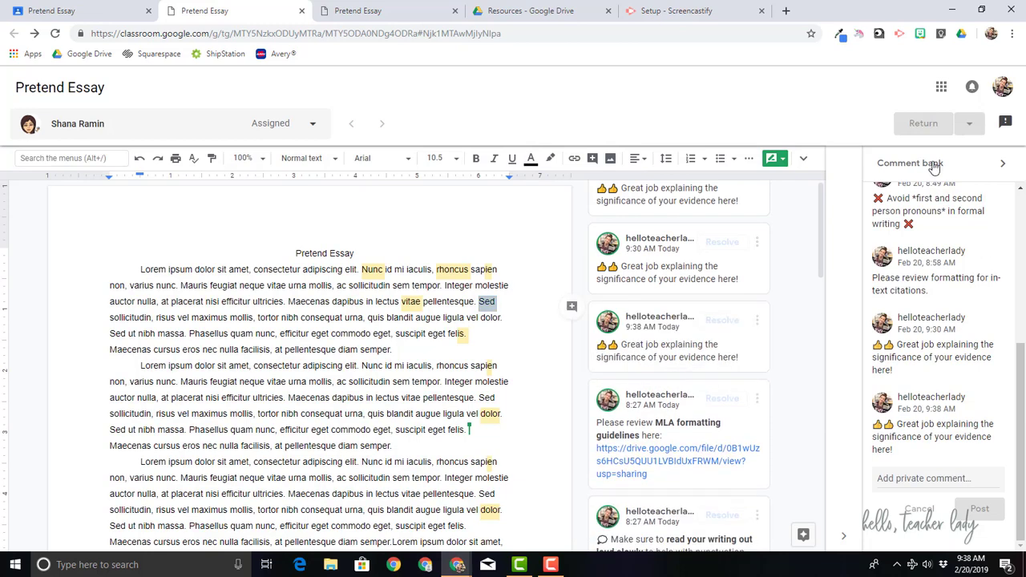
Copy 'Please review formatting for in-text citations.' from the bank and post it privately.
scroll(979, 352, "up", 3)
left_click(1003, 164)
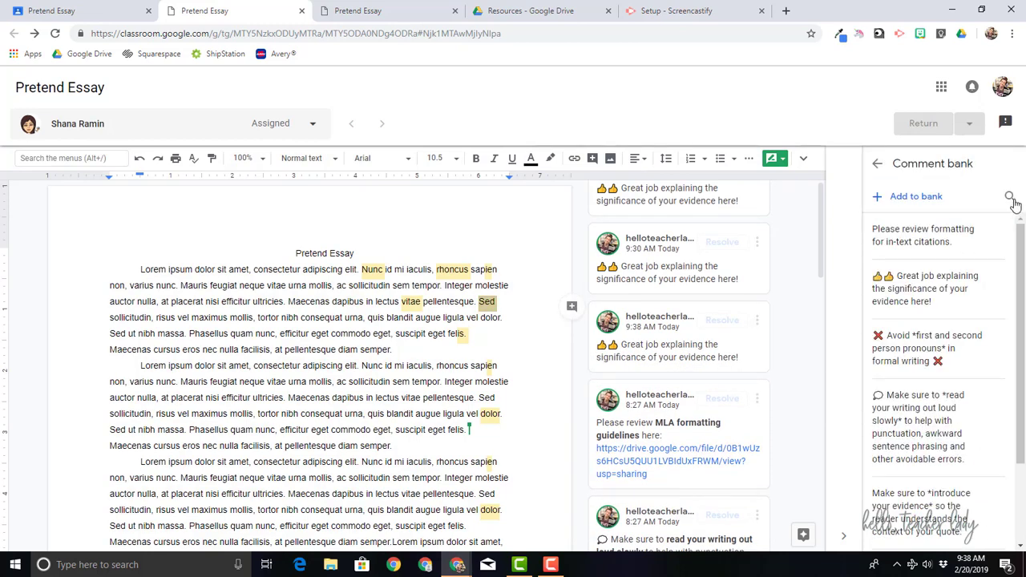
left_click(1000, 230)
left_click(943, 268)
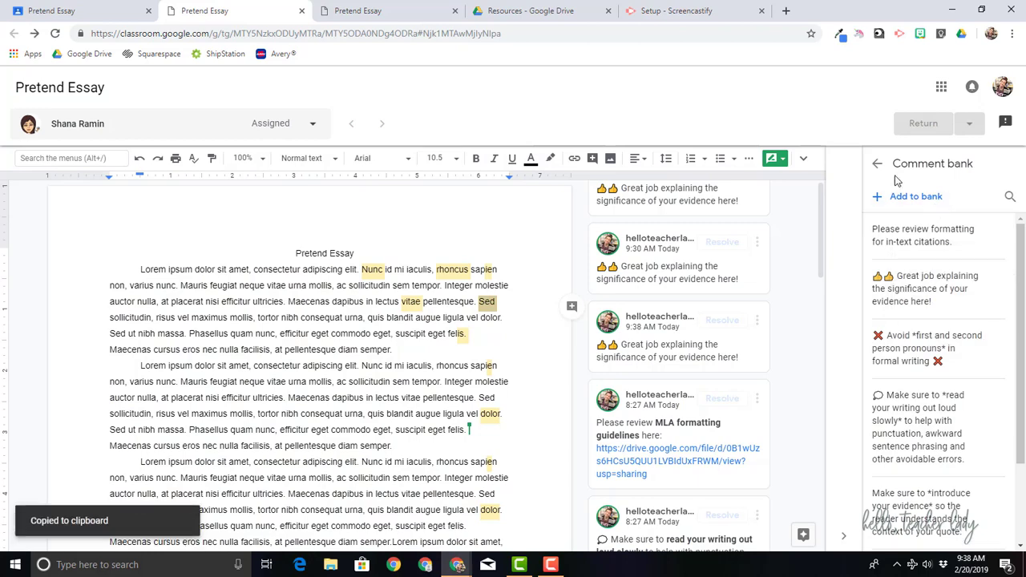
left_click(878, 167)
scroll(882, 449, "down", 5)
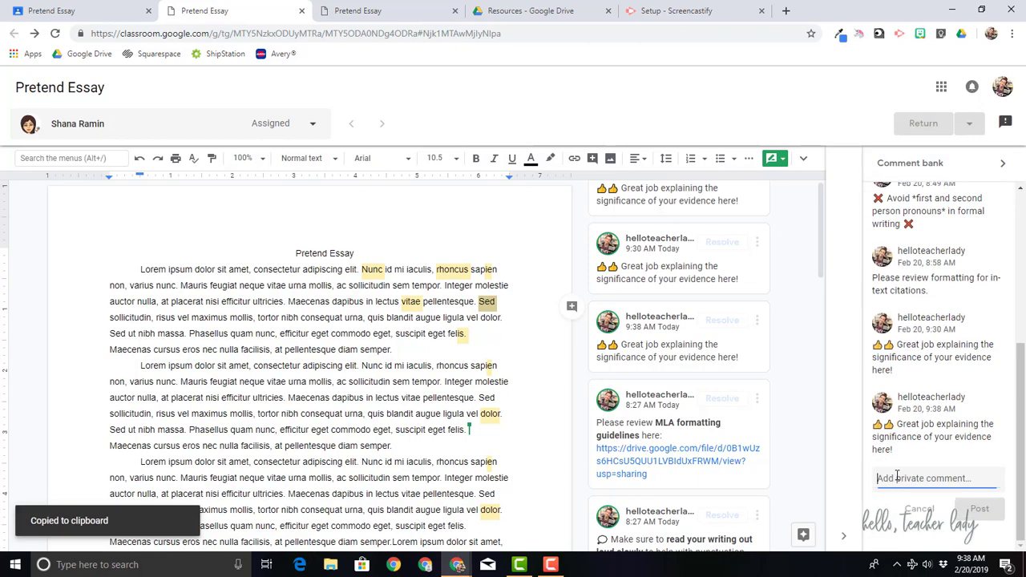
key("ctrl+v")
left_click(978, 520)
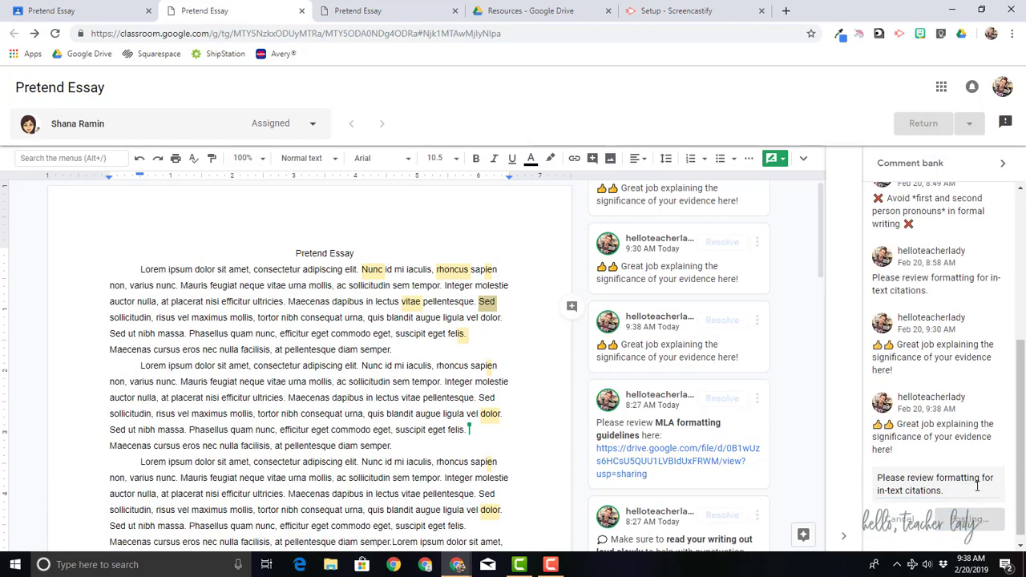
scroll(994, 393, "down", 1)
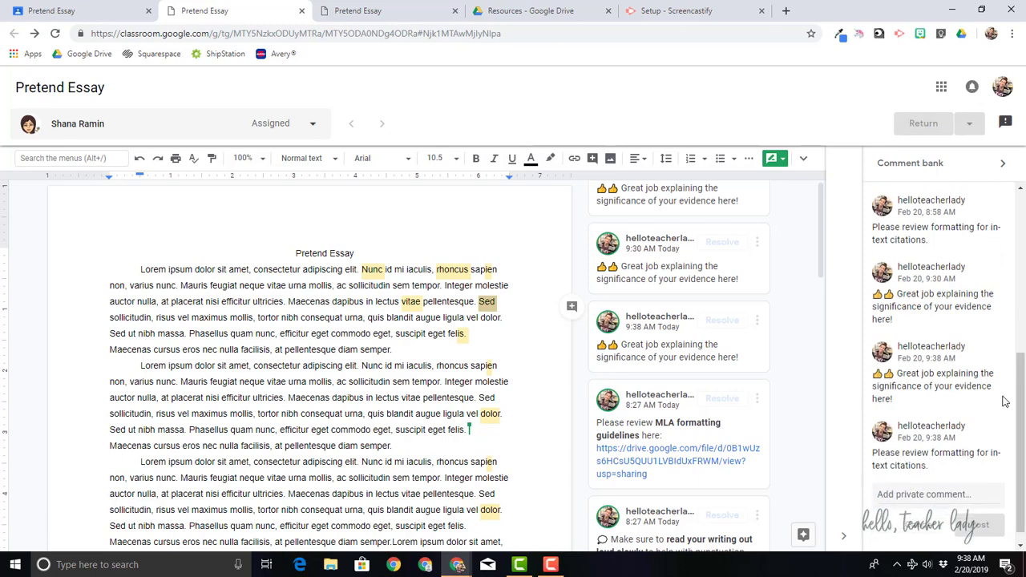
scroll(944, 338, "up", 3)
scroll(944, 338, "up", 5)
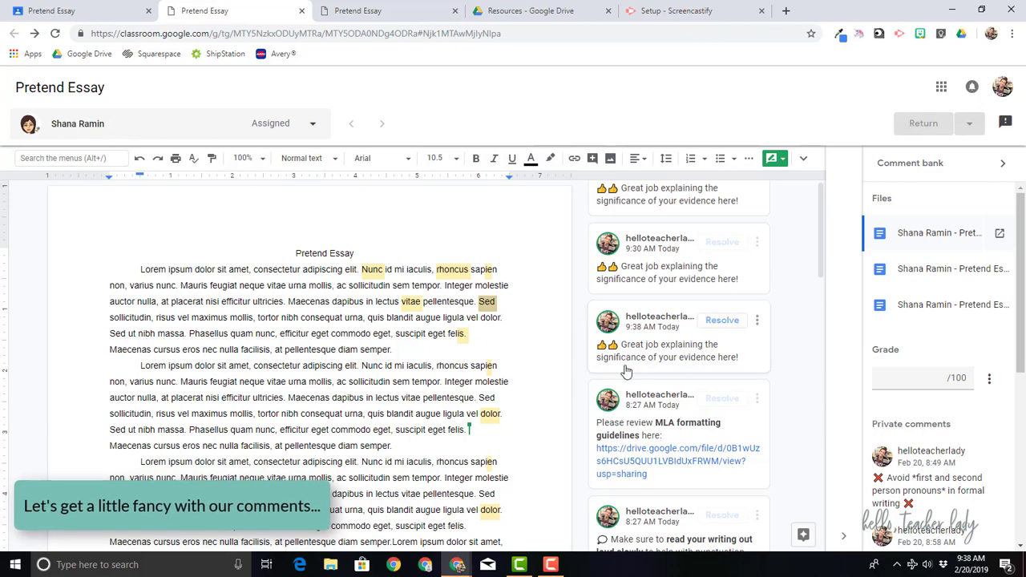
Follow the Drive link in the MLA formatting guidelines comment to the MLA video.
left_click(651, 433)
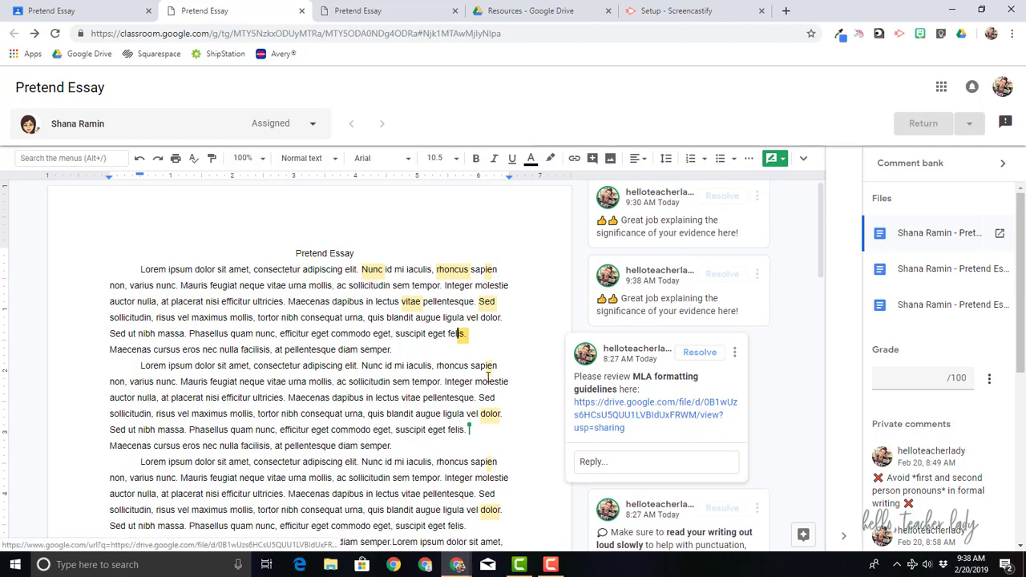
left_click(656, 420)
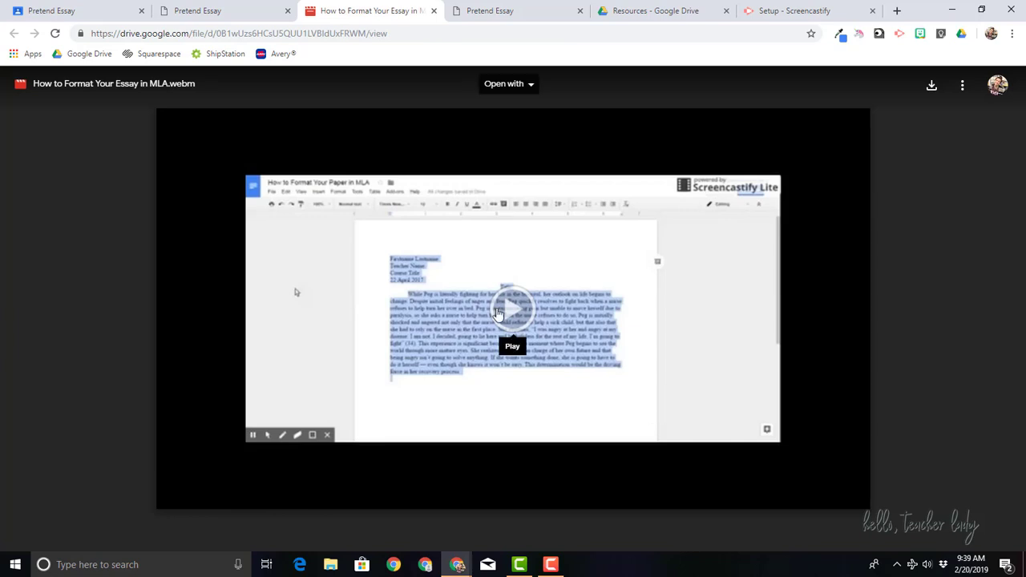
Play the MLA video in Drive, launch Screencastify, and return to the Pretend Essay tab.
left_click(275, 19)
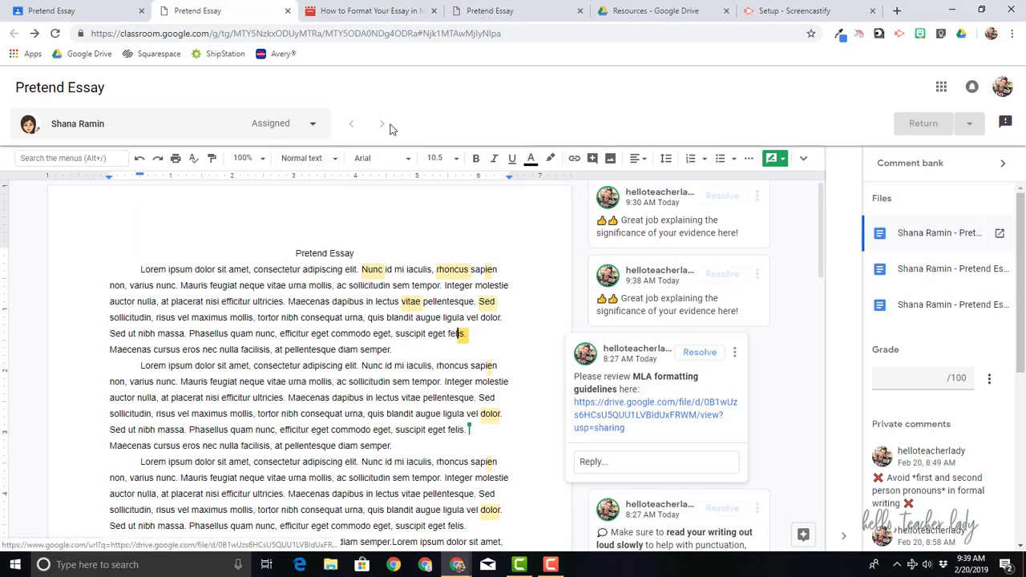
left_click(369, 10)
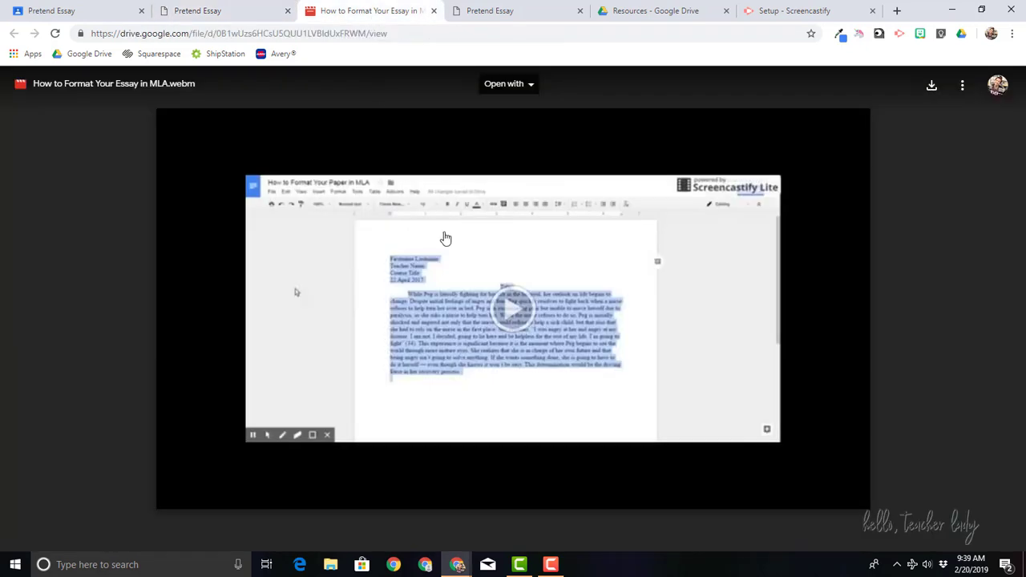
left_click(900, 33)
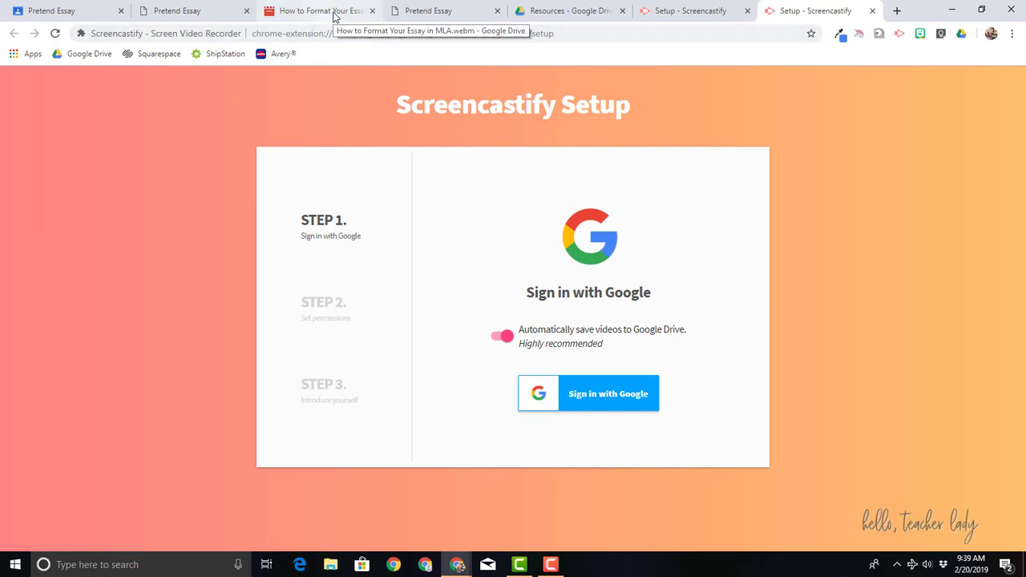
left_click(335, 18)
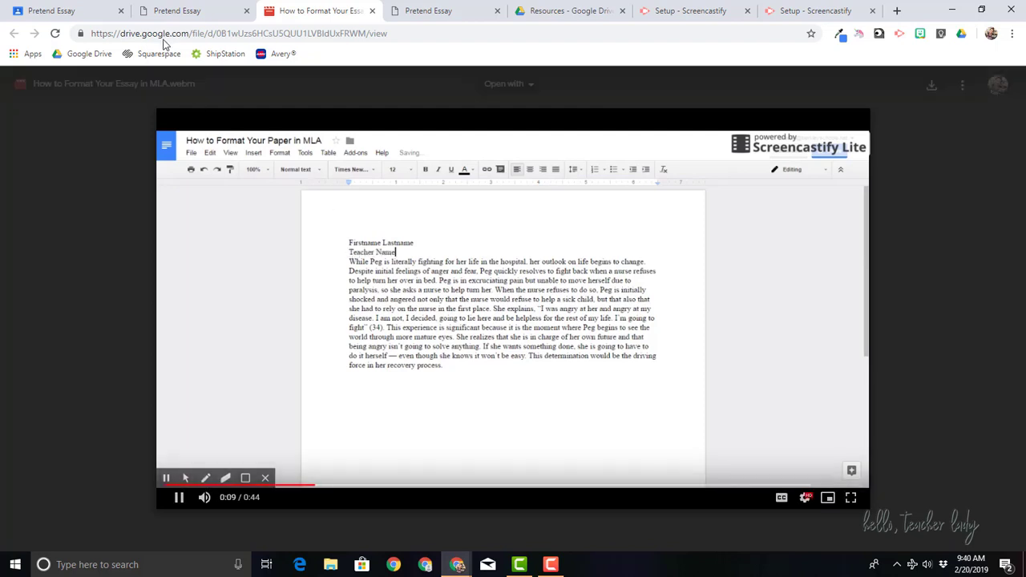
left_click(193, 11)
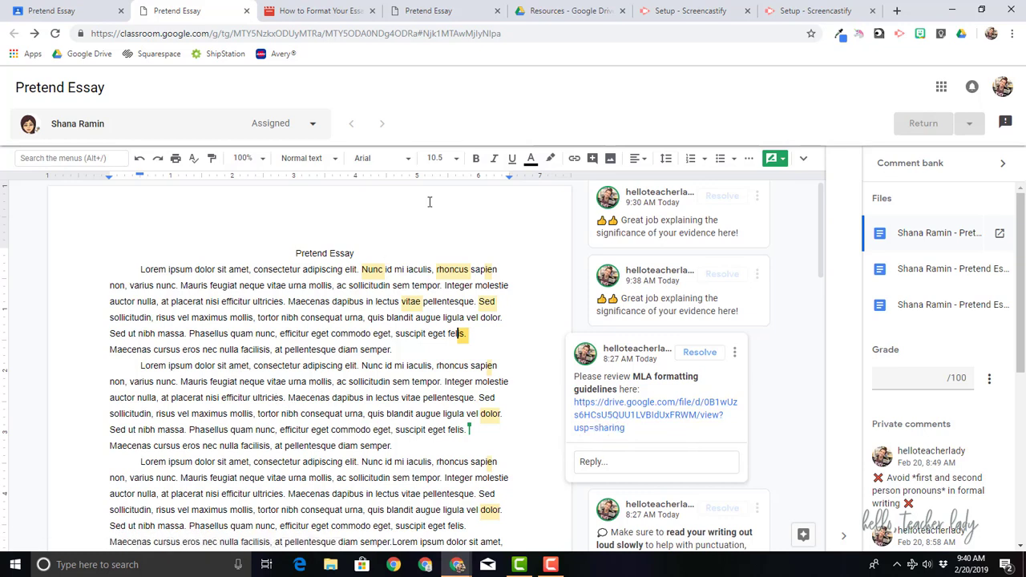
Share the How to Cite Evidence in MLA Format PDF as anyone-with-link viewer and copy its link.
left_click(540, 19)
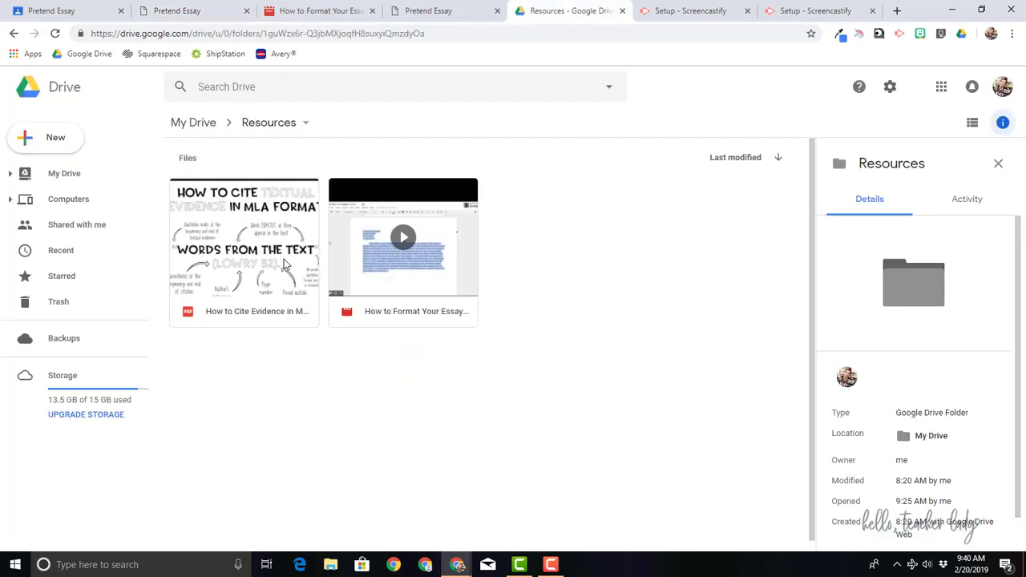
double_click(283, 263)
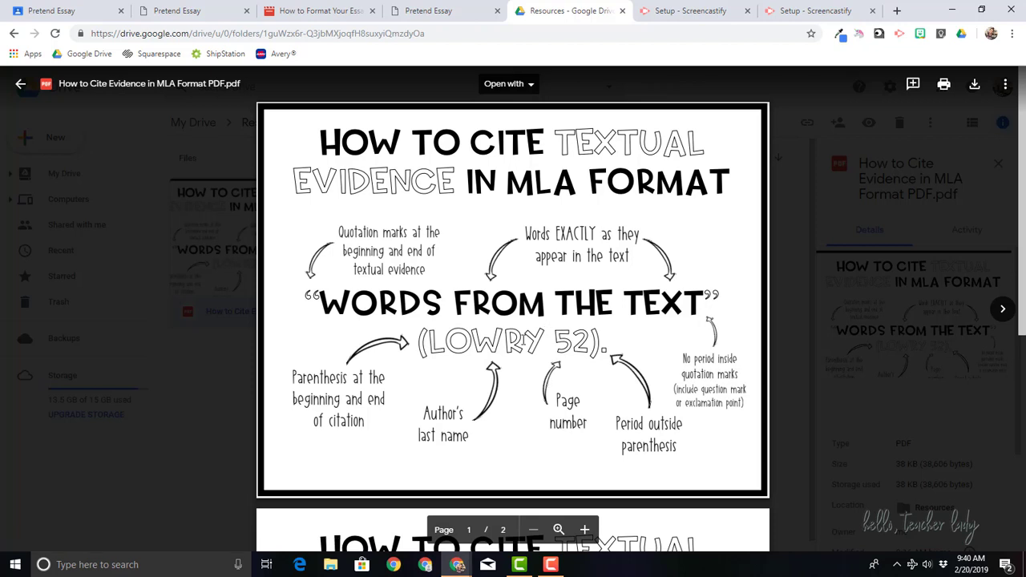
left_click(1005, 84)
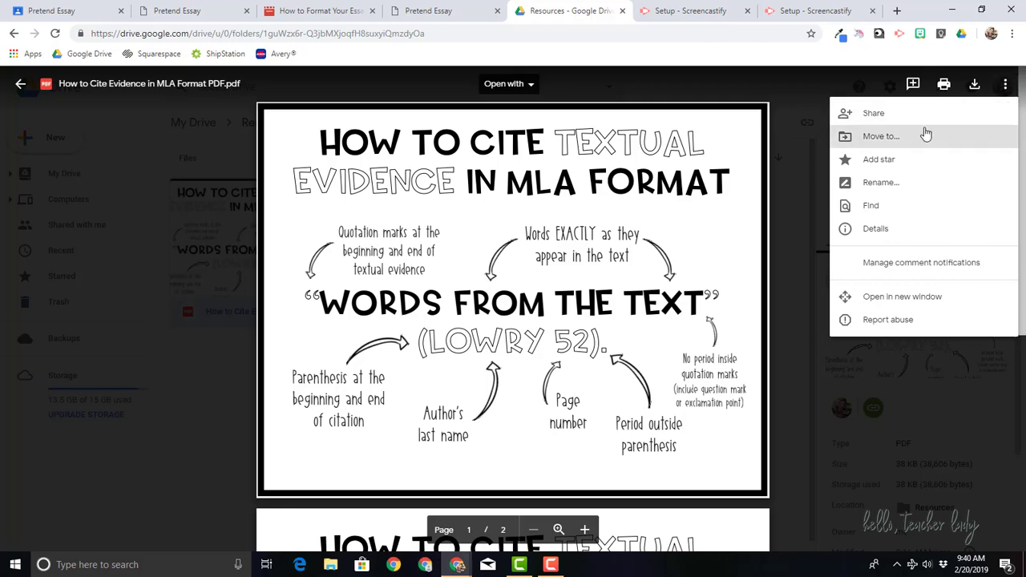
left_click(873, 113)
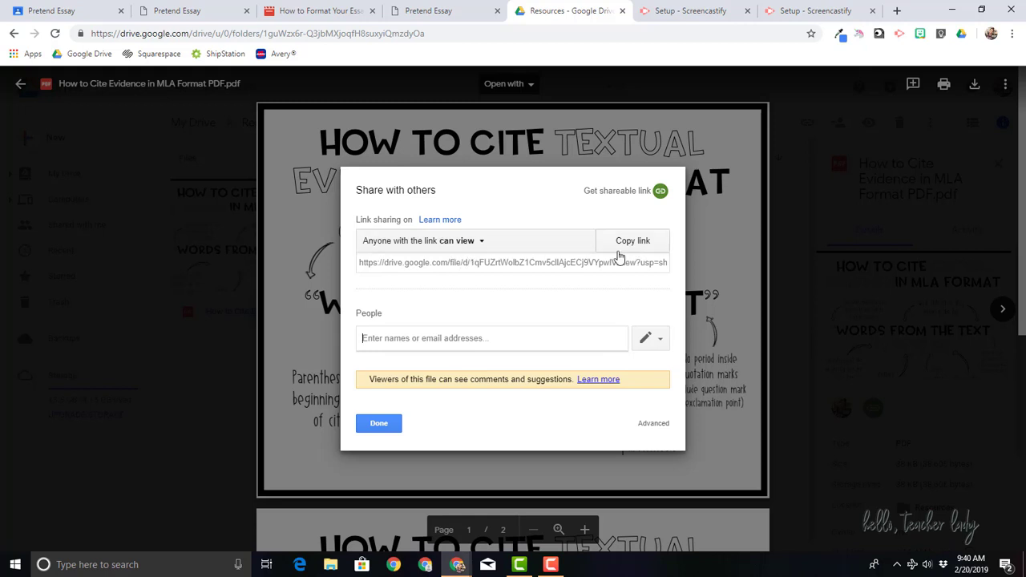
left_click(465, 241)
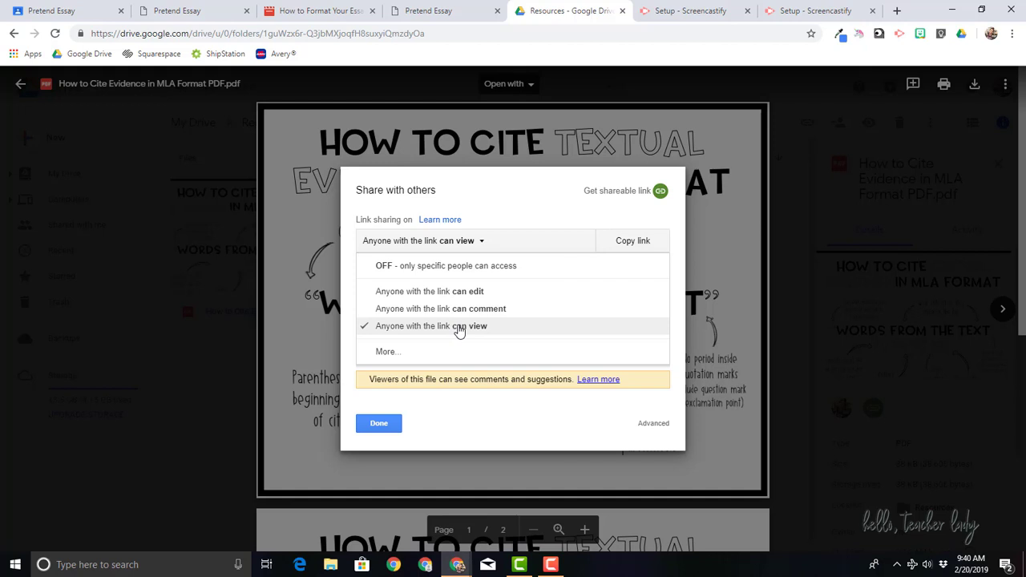
left_click(459, 329)
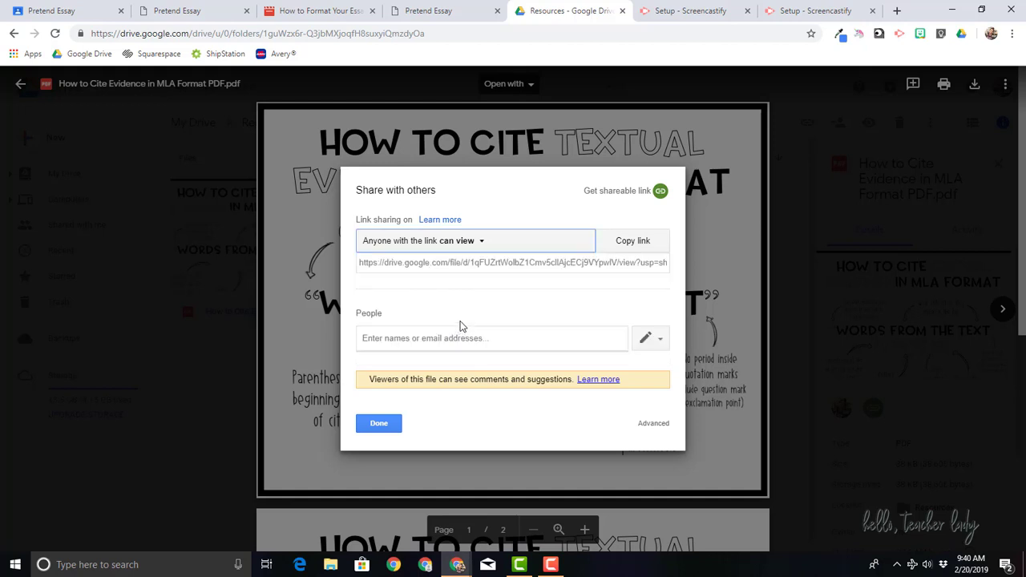
left_click(633, 243)
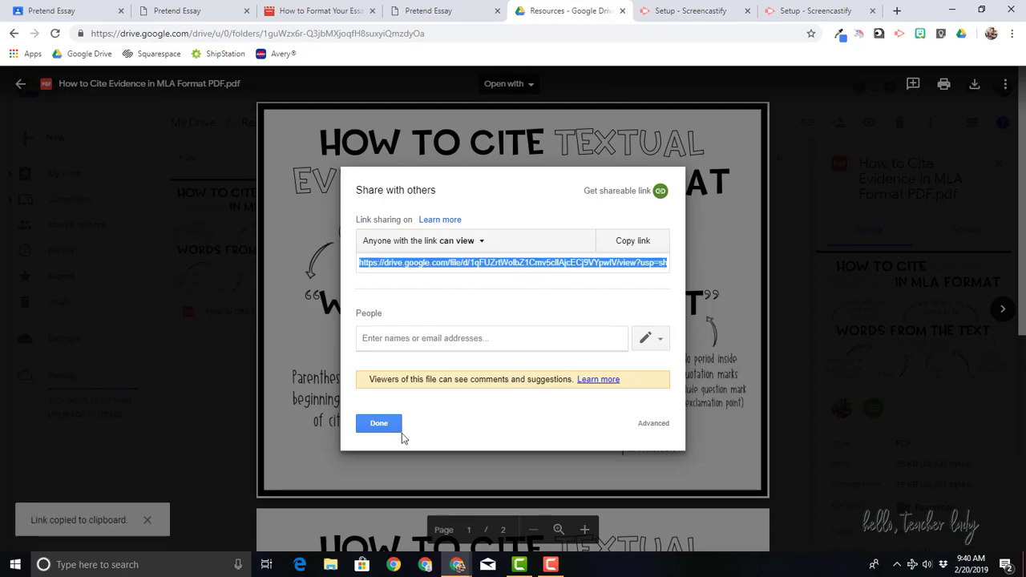
left_click(378, 423)
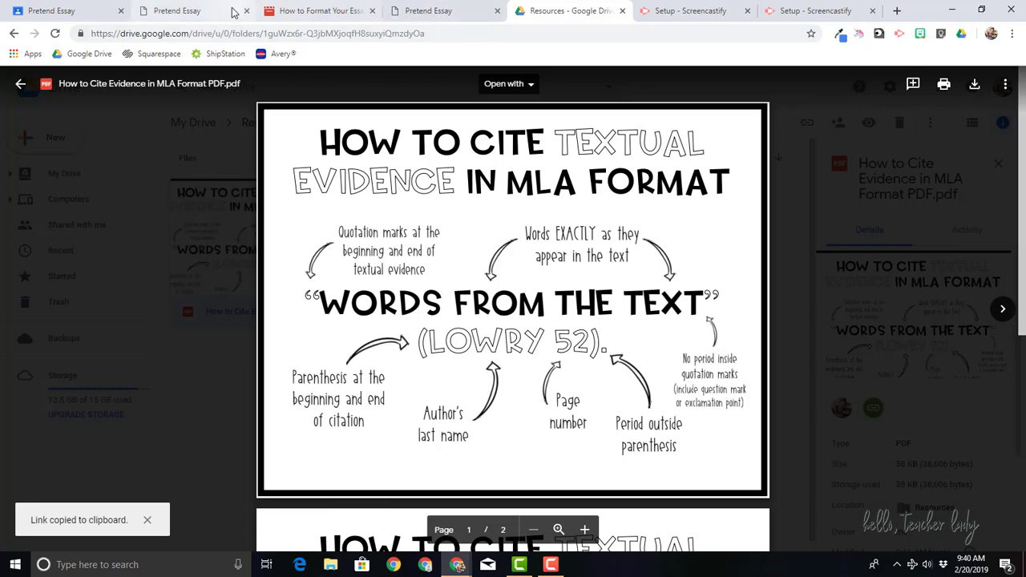
Paste the copied PDF link into the 'Please review formatting for in-text citations.' bank entry and save.
left_click(421, 12)
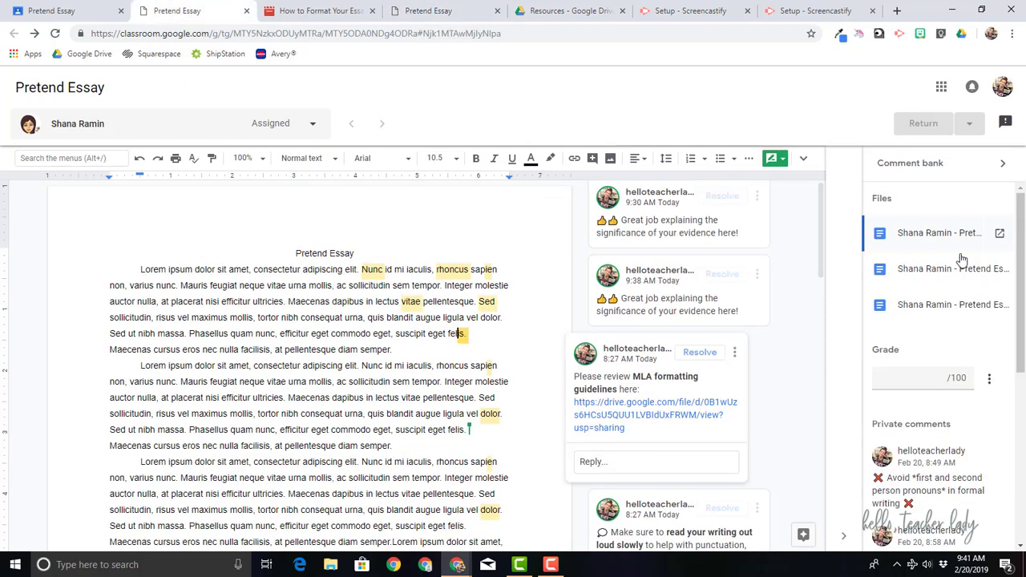
left_click(971, 165)
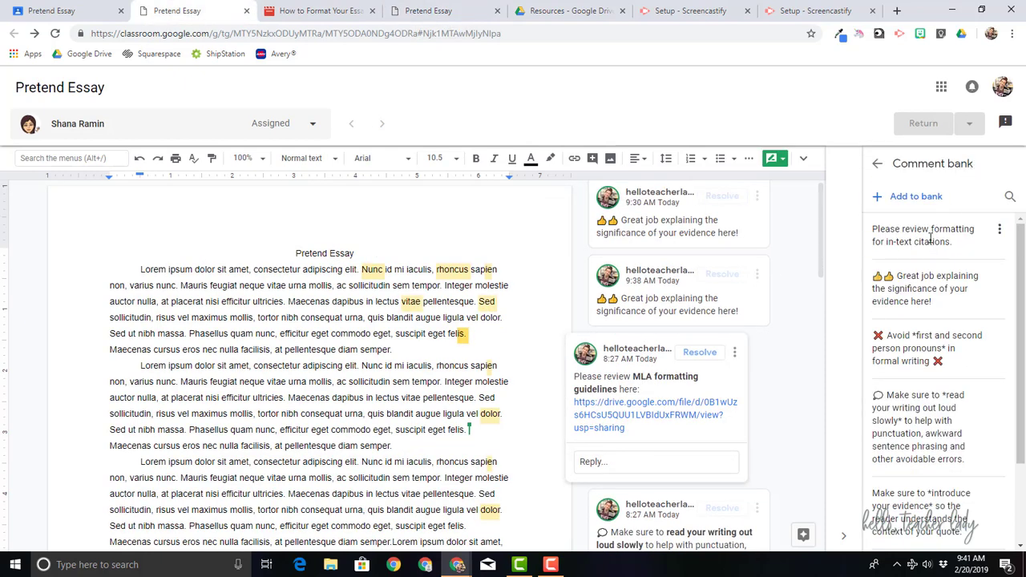
left_click(999, 229)
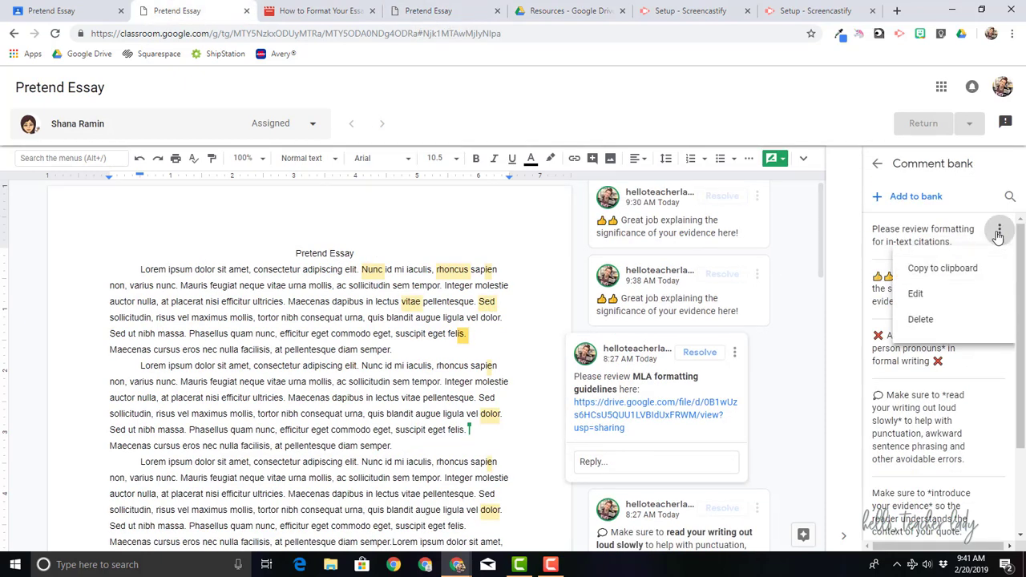
left_click(941, 294)
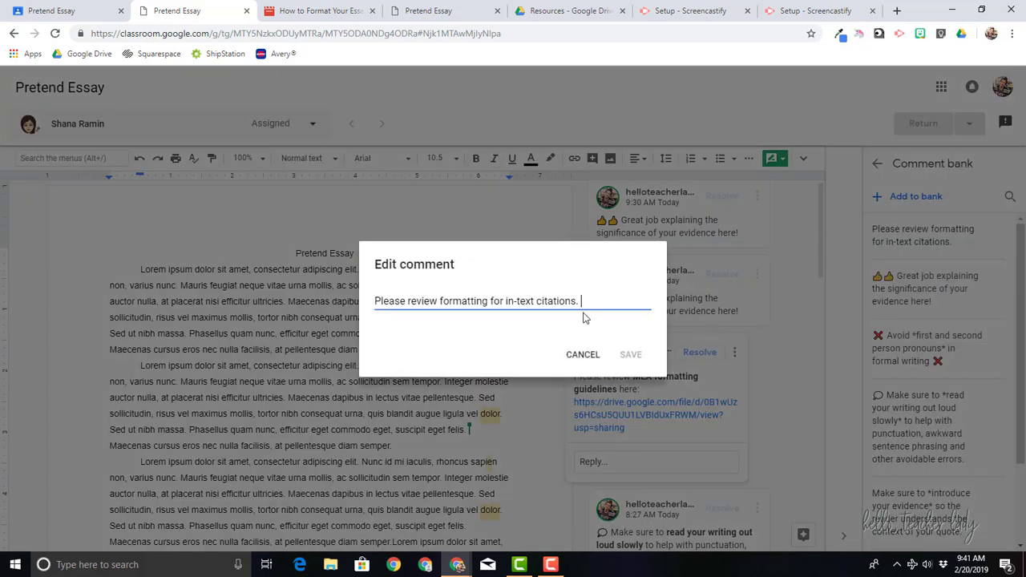
key("ctrl+v")
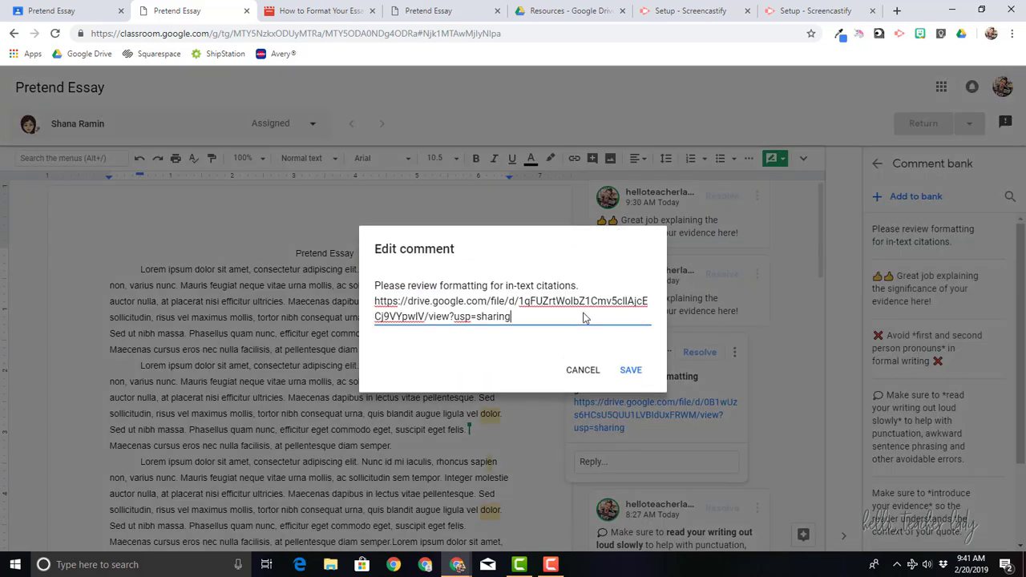
left_click(633, 371)
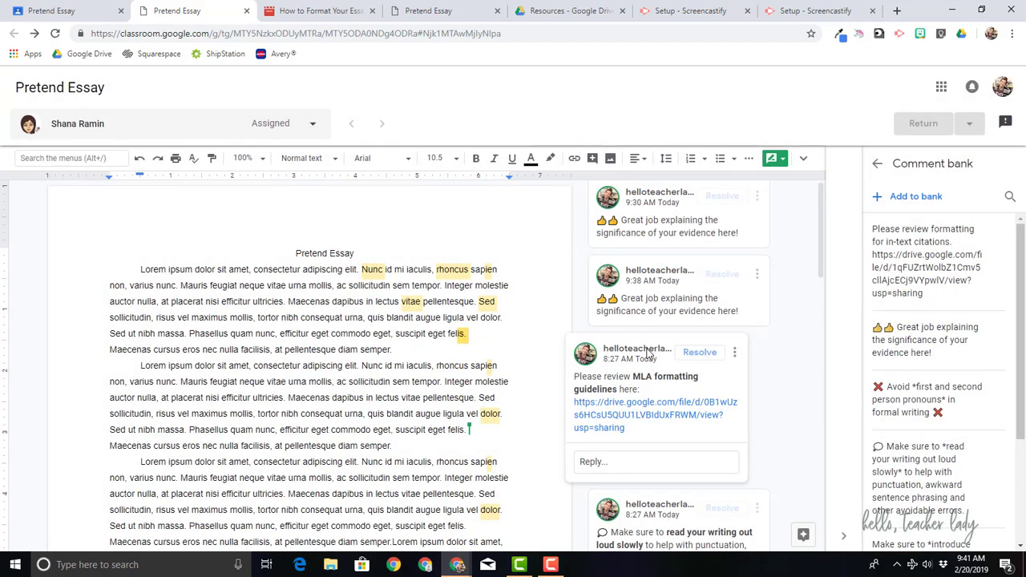
left_click(480, 307)
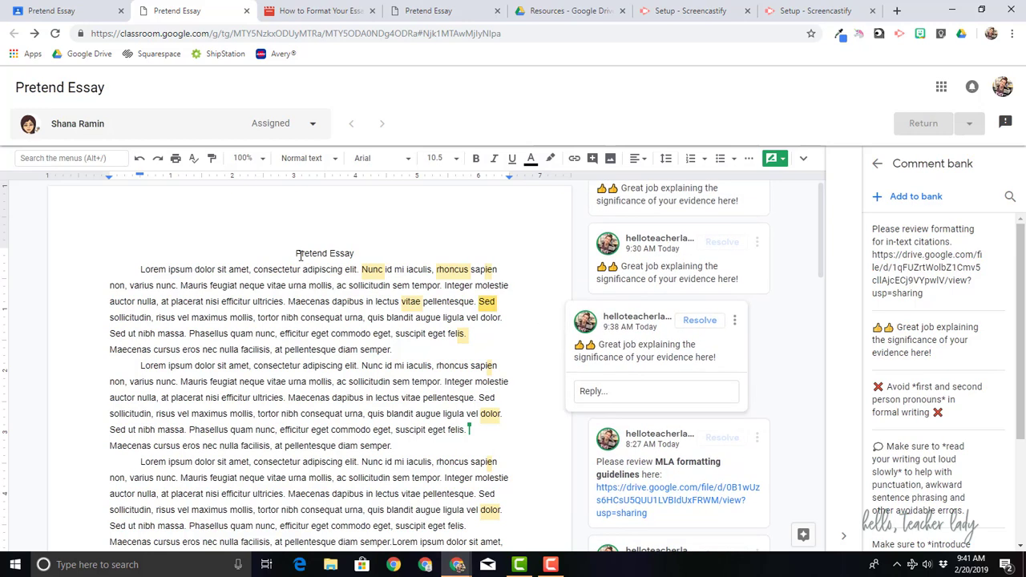
double_click(297, 303)
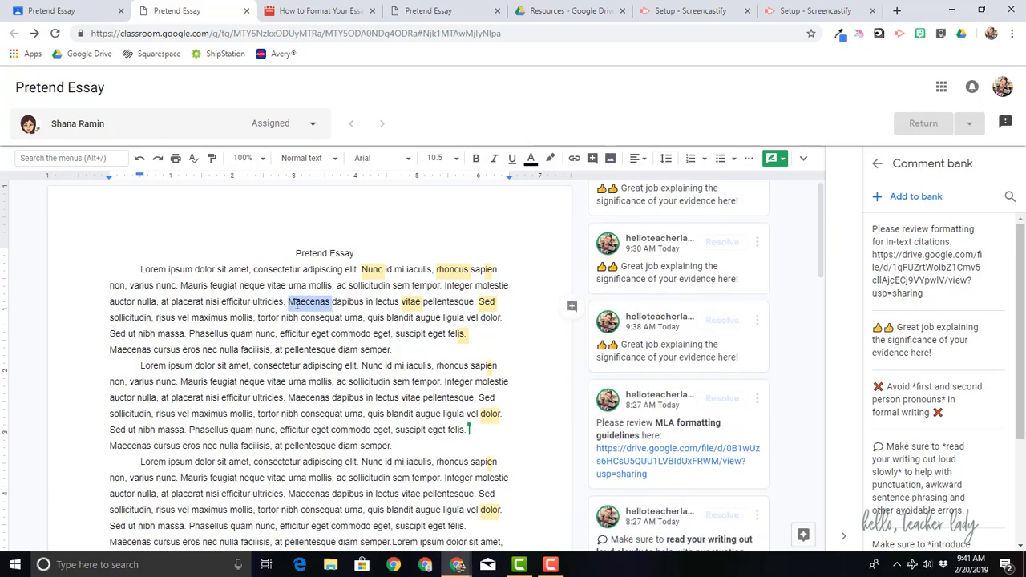
left_click(572, 306)
type("#")
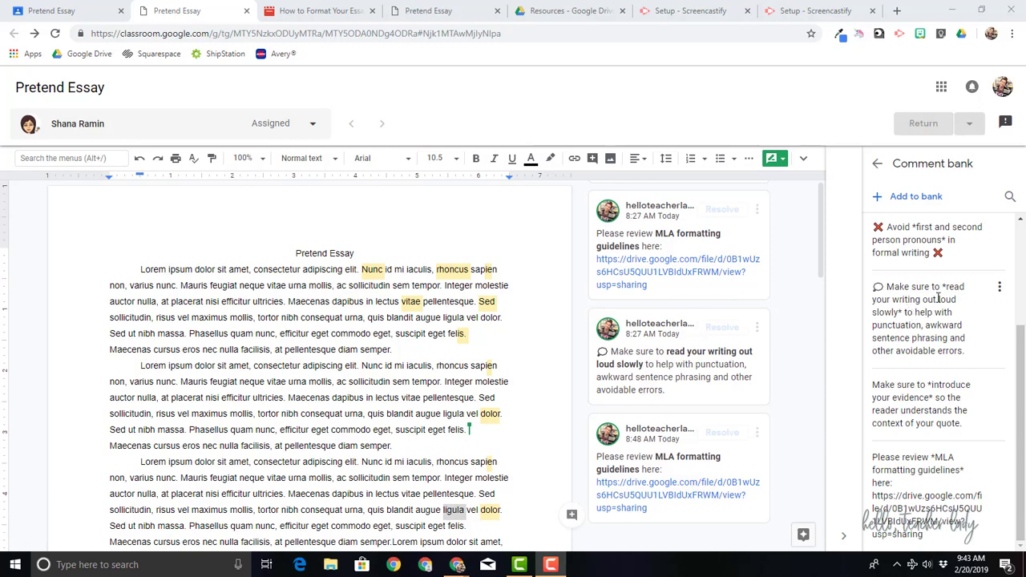
left_click(1002, 290)
left_click(946, 352)
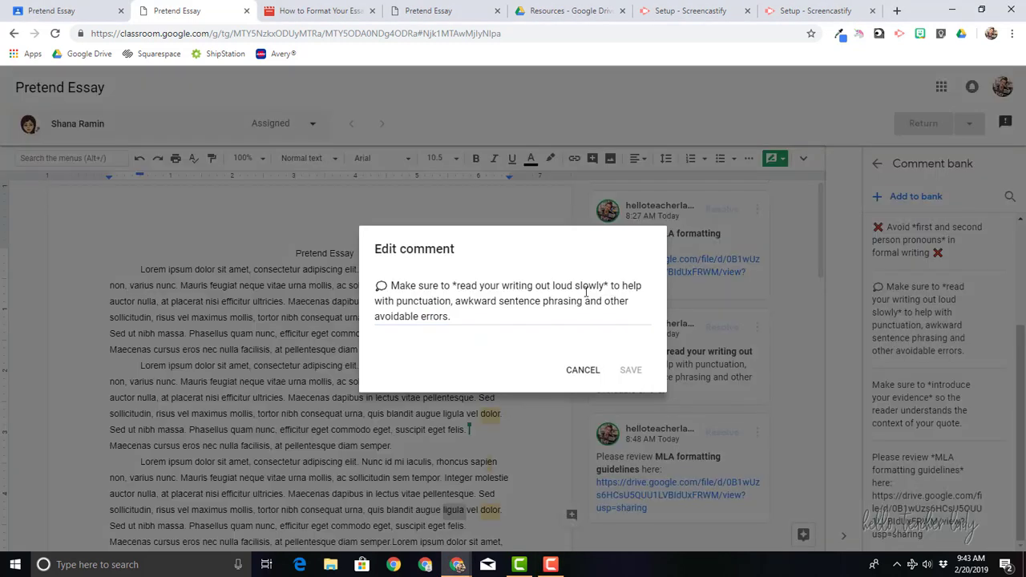
left_click(456, 287)
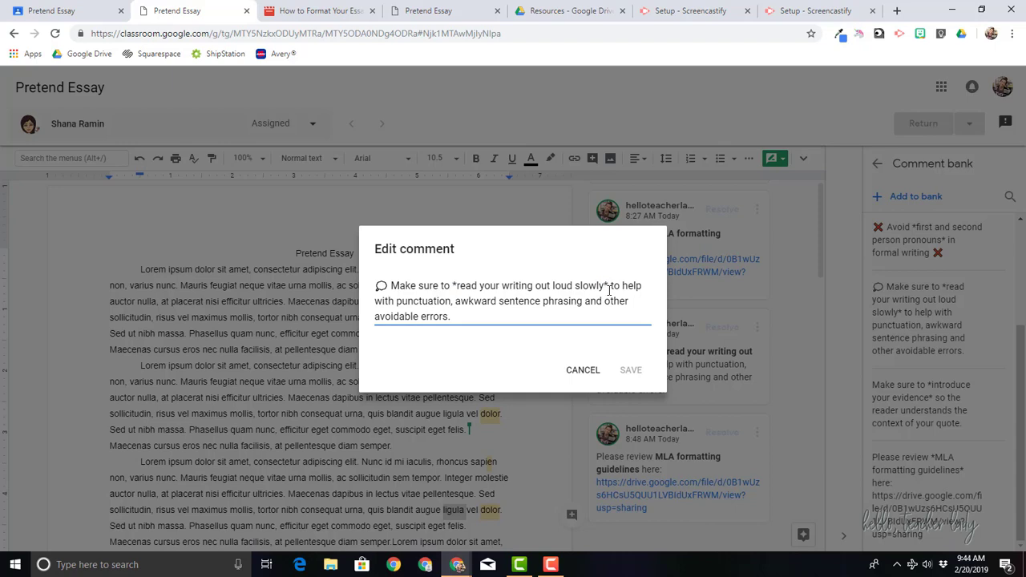
left_click(589, 372)
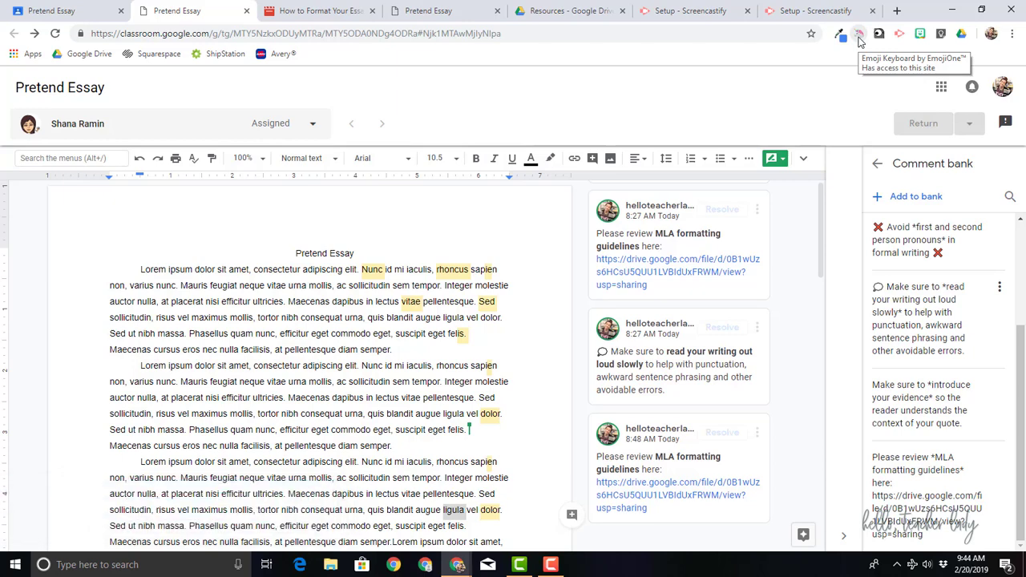
Copy two thumbs-up emoji from EmojiOne's Recents, then close the picker.
left_click(859, 38)
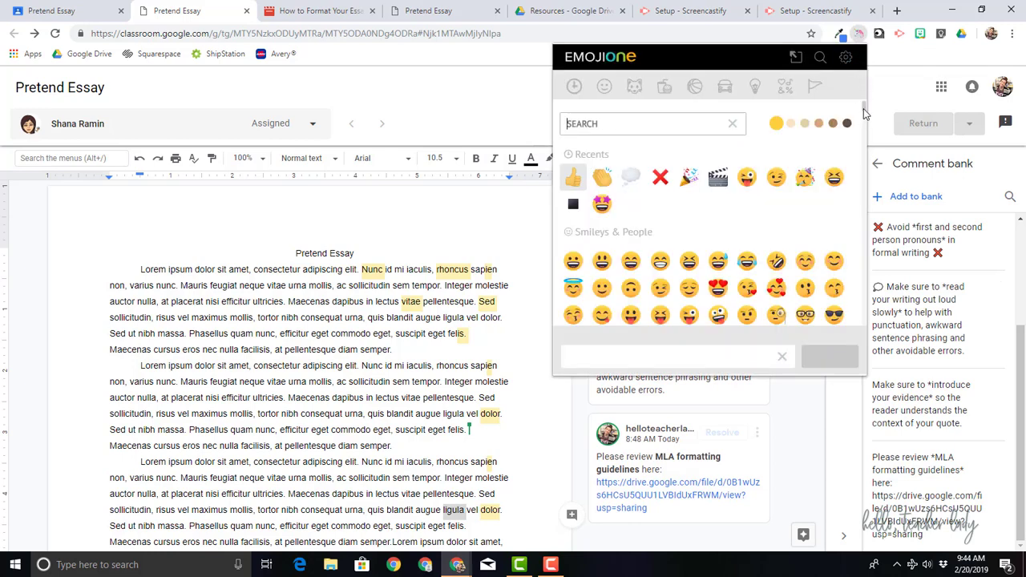
scroll(866, 109, "down", 2)
scroll(866, 110, "up", 2)
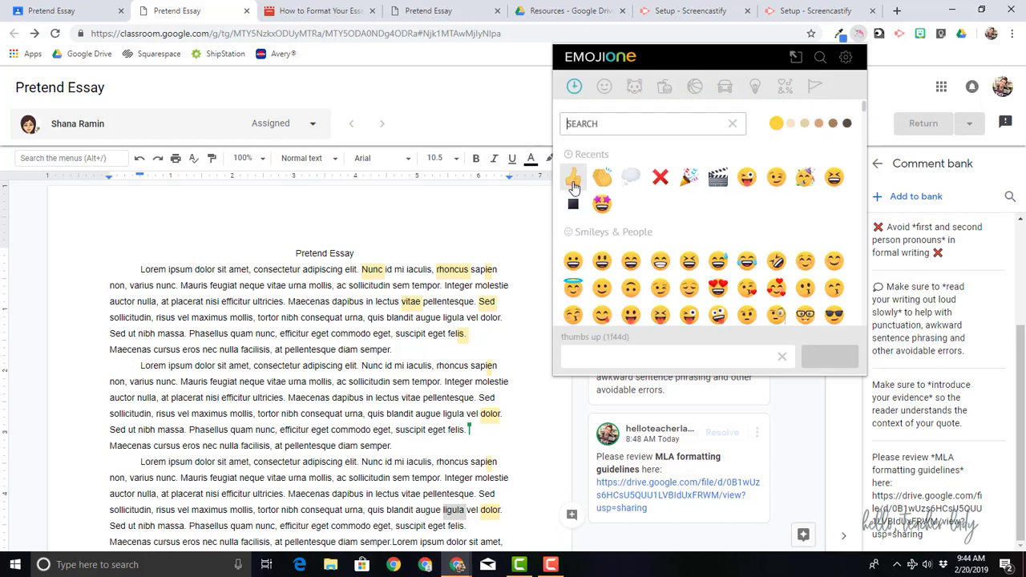
left_click(573, 182)
left_click(574, 183)
left_click(539, 393)
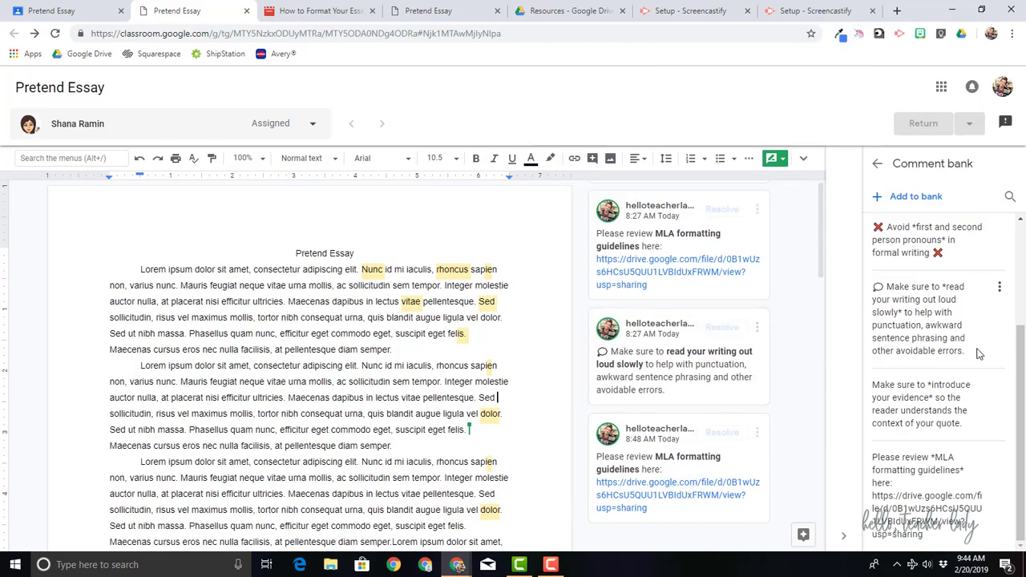
left_click(999, 385)
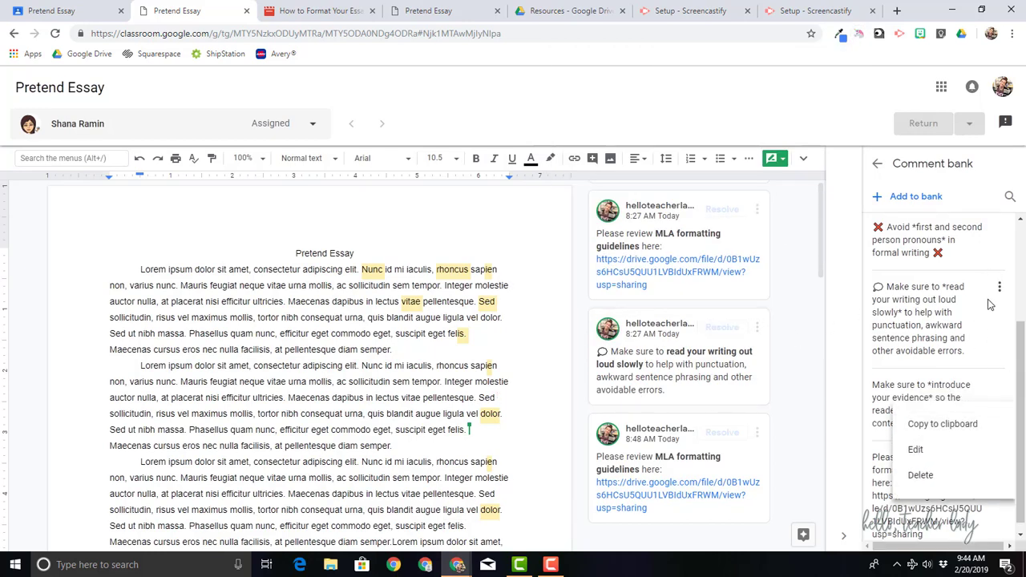
scroll(806, 377, "down", 3)
scroll(982, 288, "up", 2)
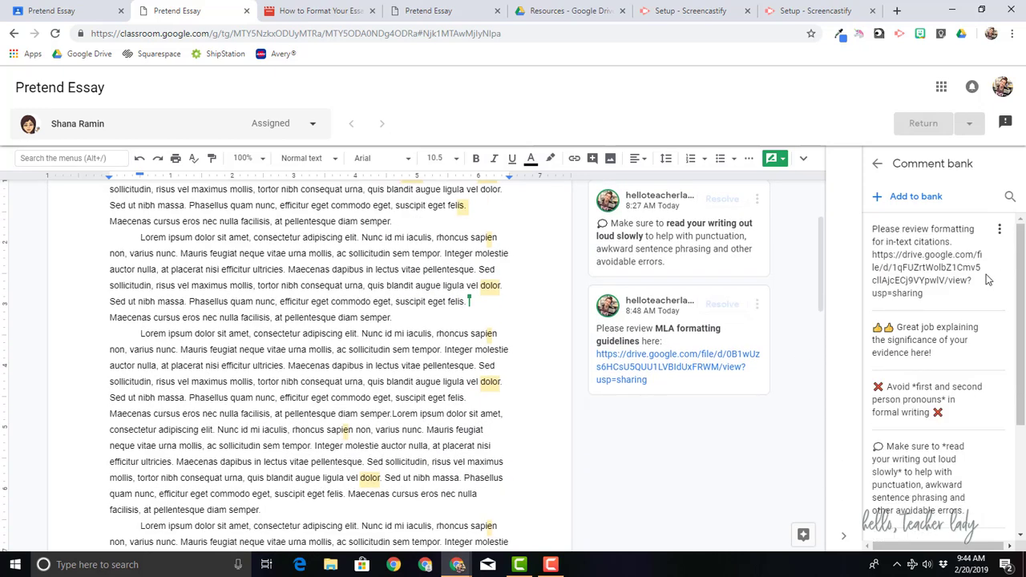
left_click(1000, 332)
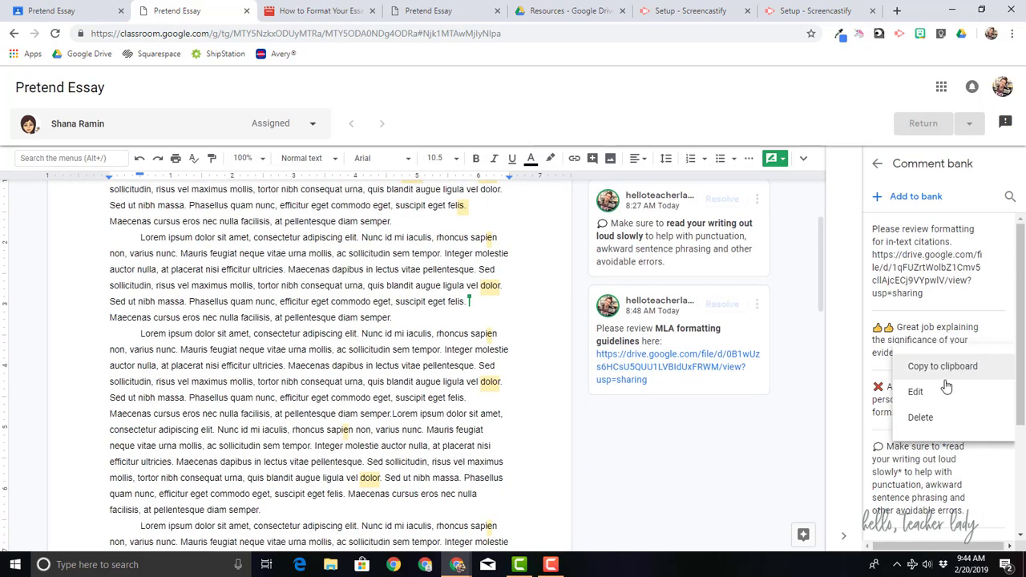
left_click(936, 392)
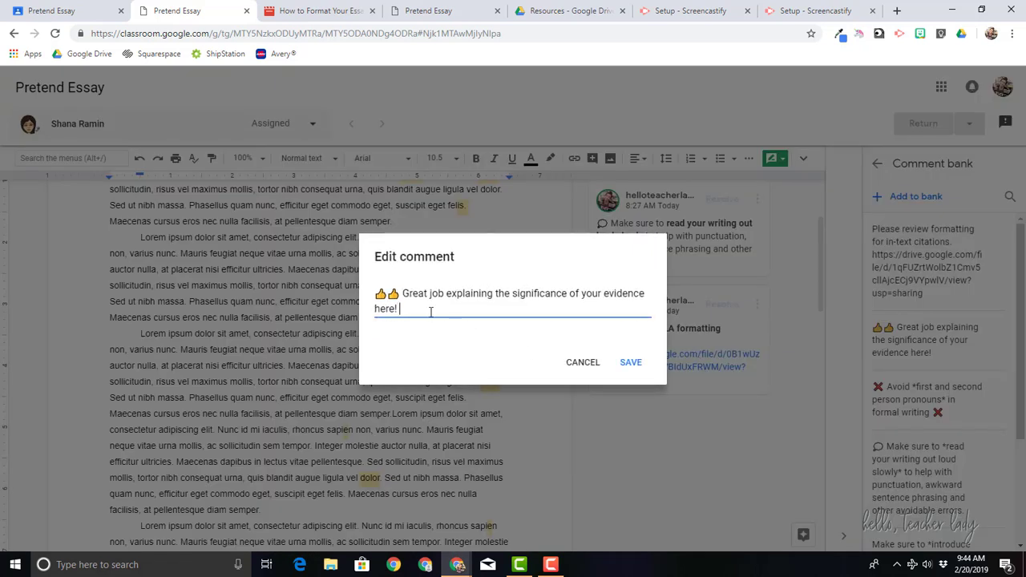
key("ctrl+v")
left_click(600, 368)
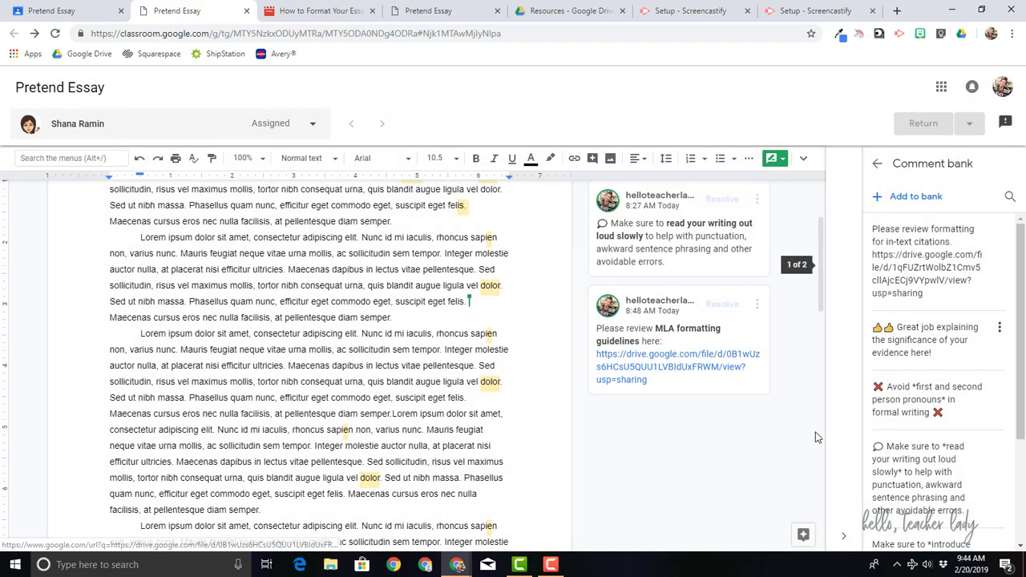
scroll(819, 265, "up", 3)
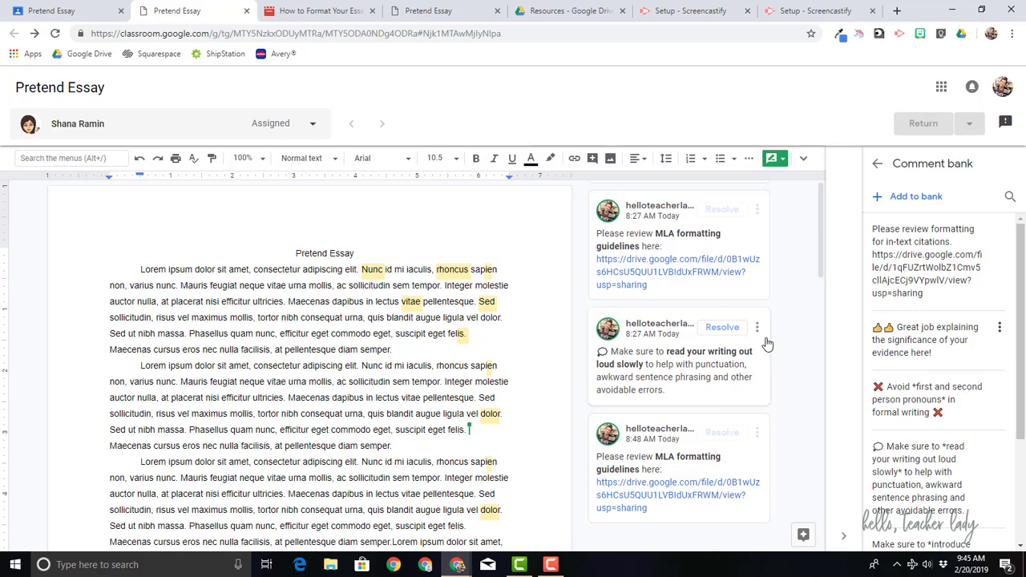
left_click(877, 164)
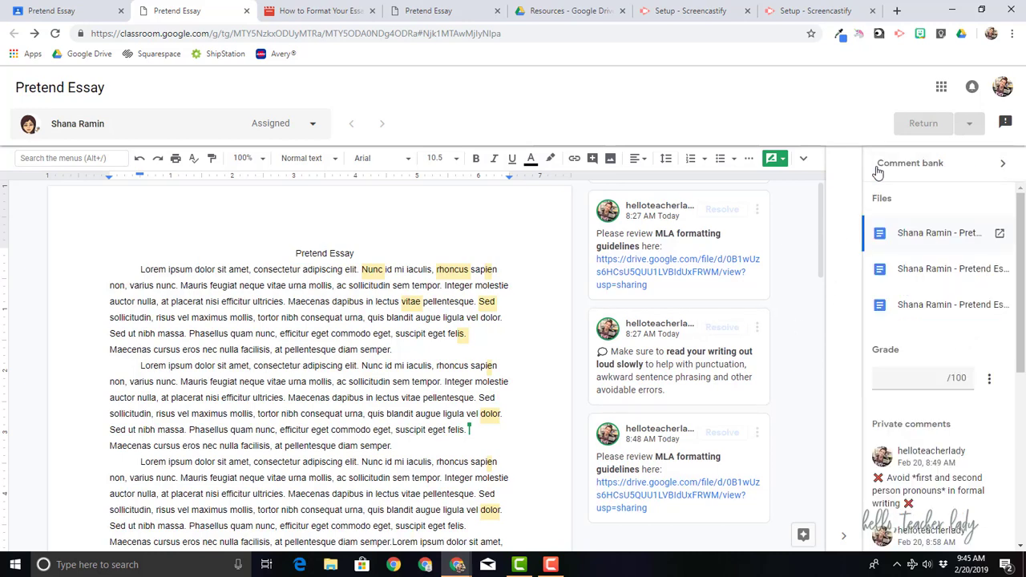
left_click(1007, 167)
mouse_move(1020, 242)
left_mouse_down()
mouse_move(1022, 343)
mouse_move(1021, 227)
left_mouse_up()
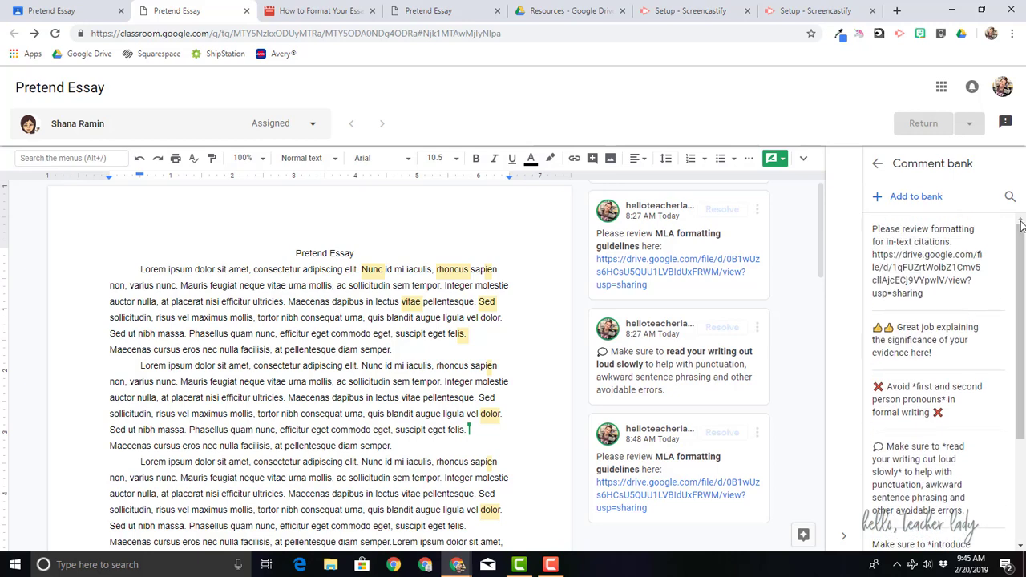